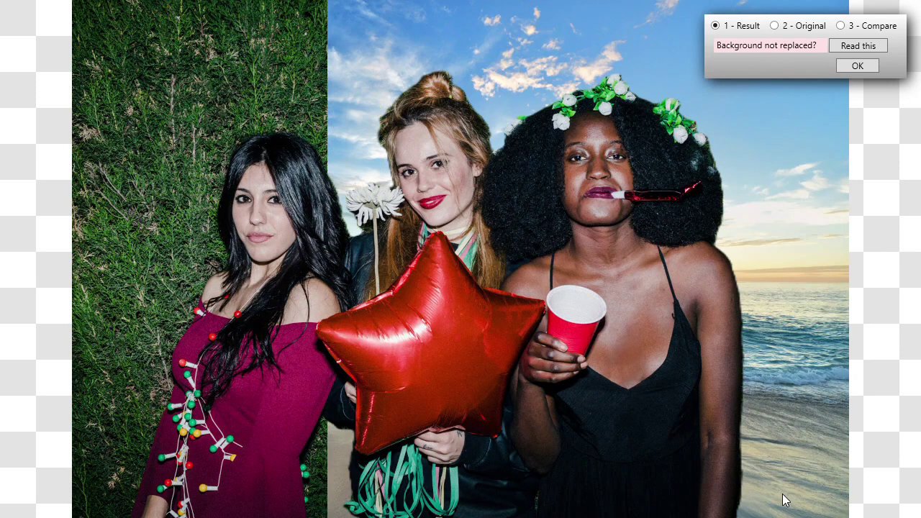
- Compare the original and replaced backgrounds of the party photo and the black car photo by sweeping the comparison divider across each
{"action": "key", "text": "3"}
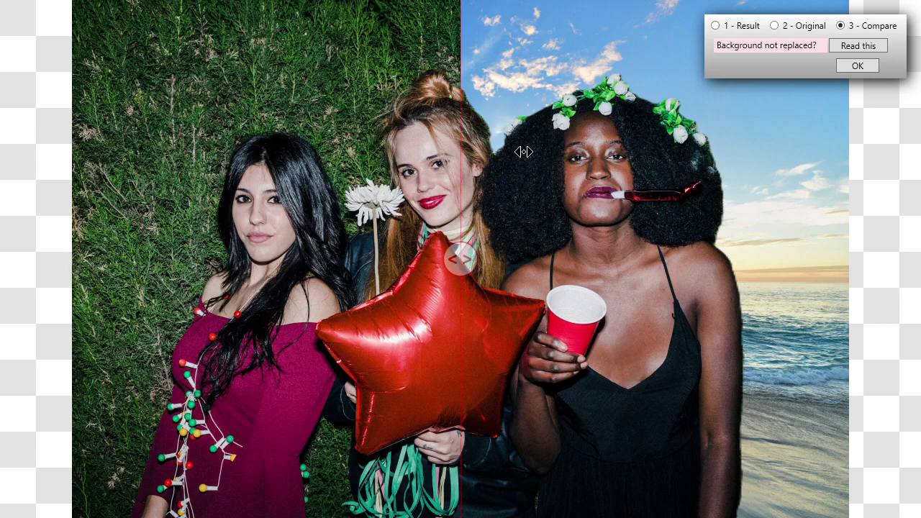
{"action": "left_click_drag", "start_coordinate": [458, 260], "coordinate": [72, 261]}
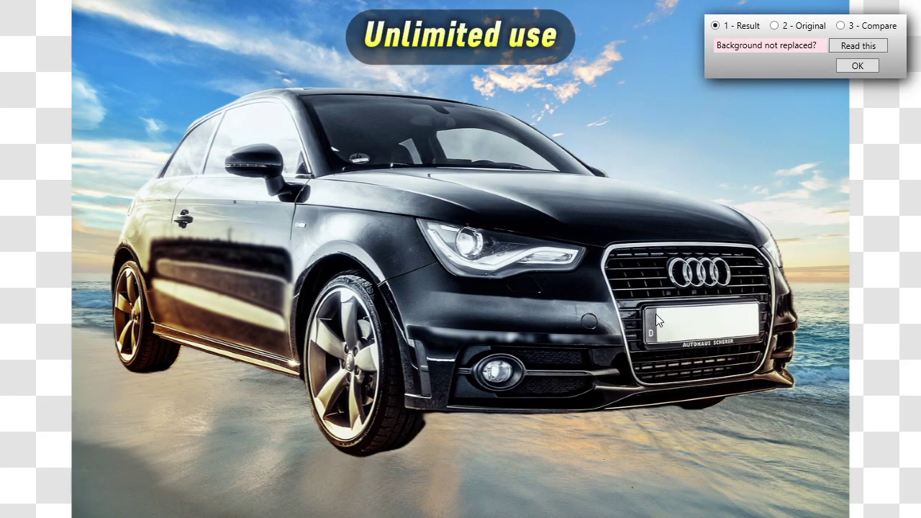
{"action": "left_click", "coordinate": [861, 28]}
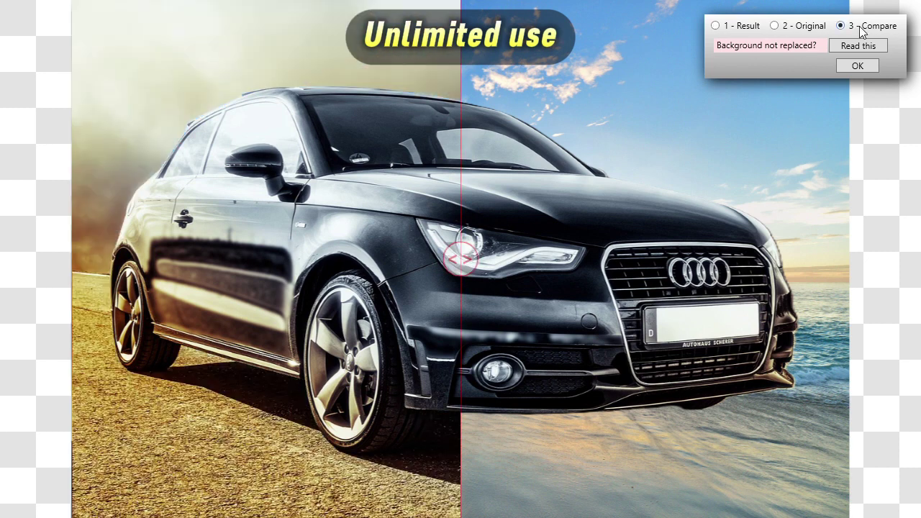
{"action": "left_click_drag", "start_coordinate": [461, 254], "coordinate": [818, 280]}
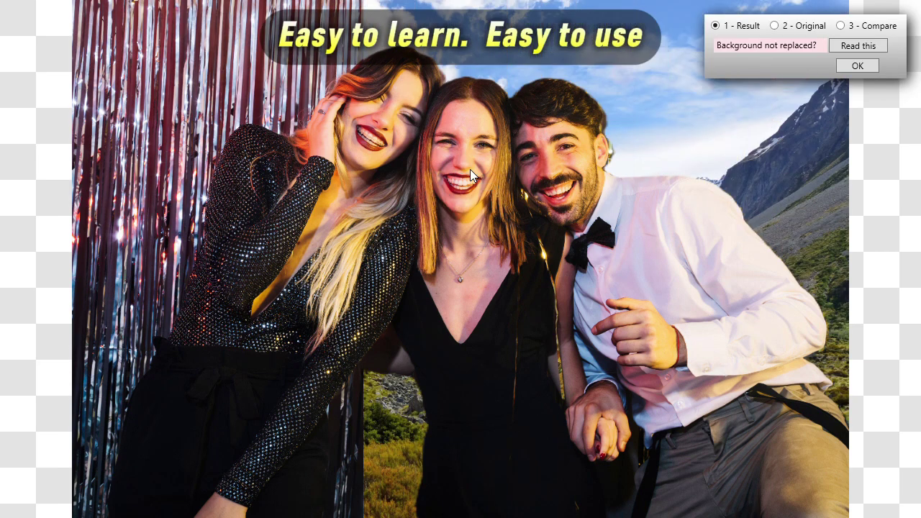
- View the group photos in their original and result versions, and sweep the comparison divider across the horse photo
{"action": "left_click", "coordinate": [804, 28]}
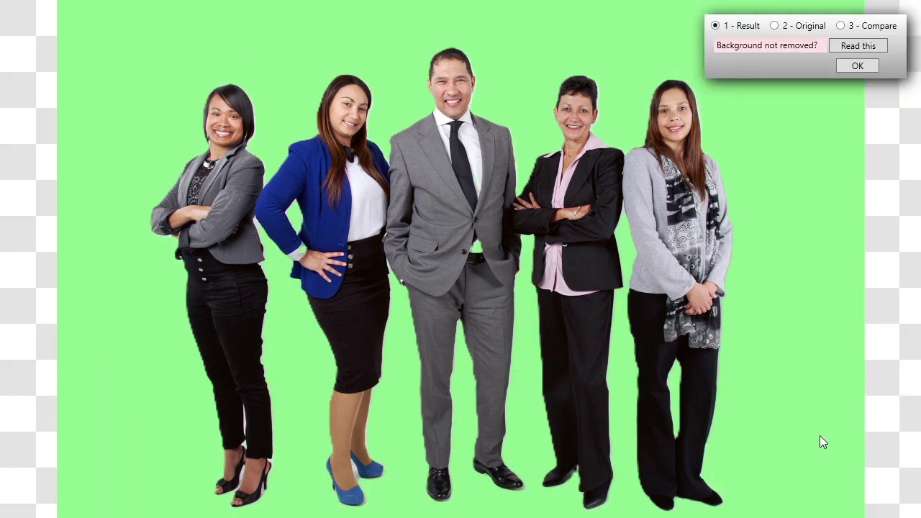
{"action": "left_click", "coordinate": [816, 28]}
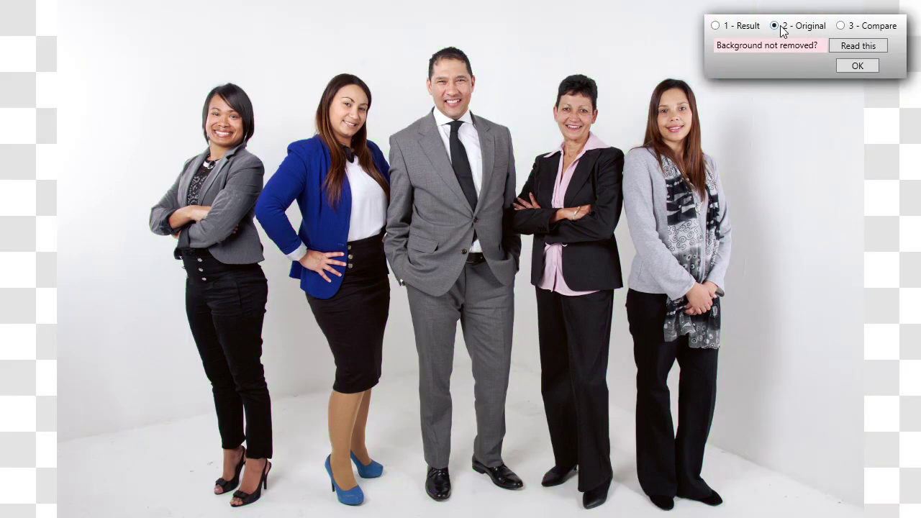
{"action": "left_click", "coordinate": [754, 29]}
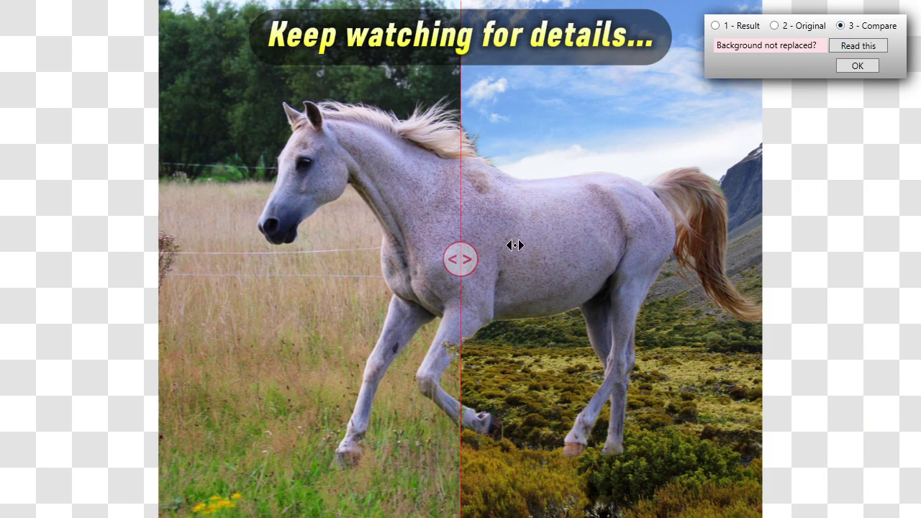
{"action": "left_click_drag", "start_coordinate": [459, 270], "coordinate": [676, 309]}
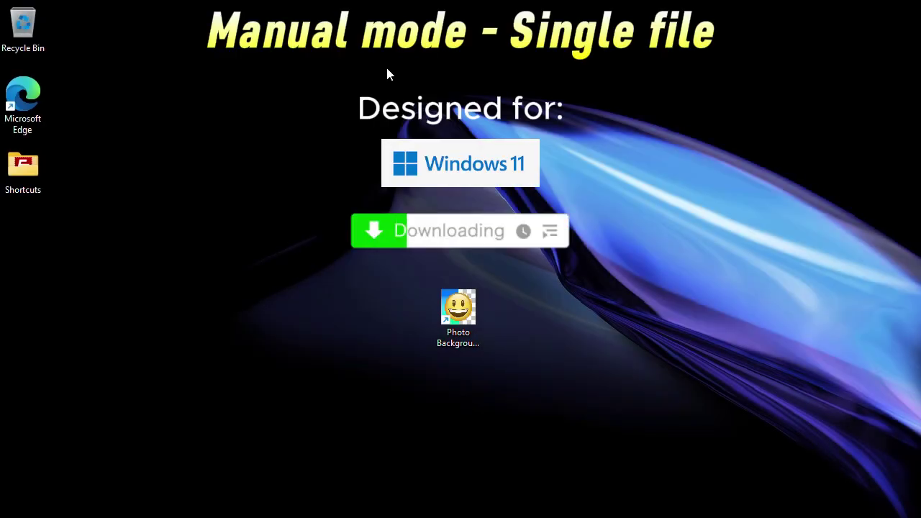
- Launch Photo Background Remover, start background removal and complete the two required Microsoft Paint checks
{"action": "left_click", "coordinate": [463, 332]}
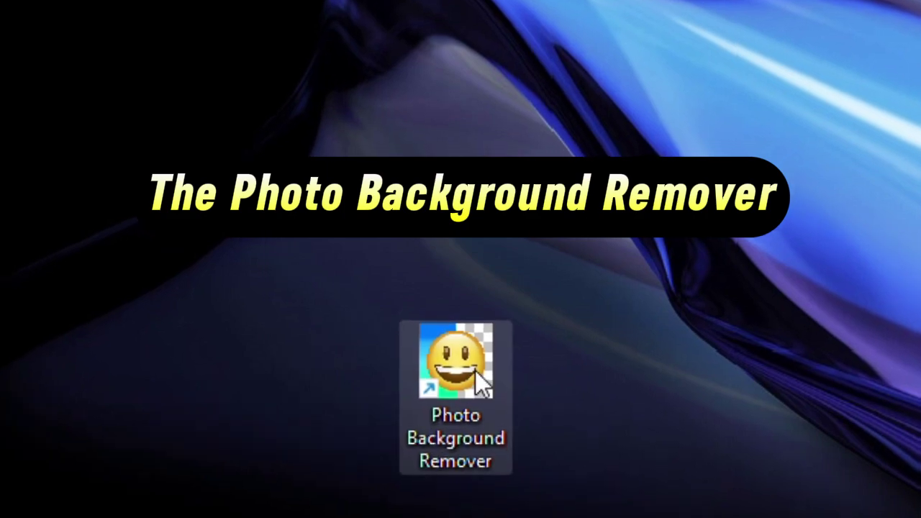
{"action": "double_click", "coordinate": [475, 370]}
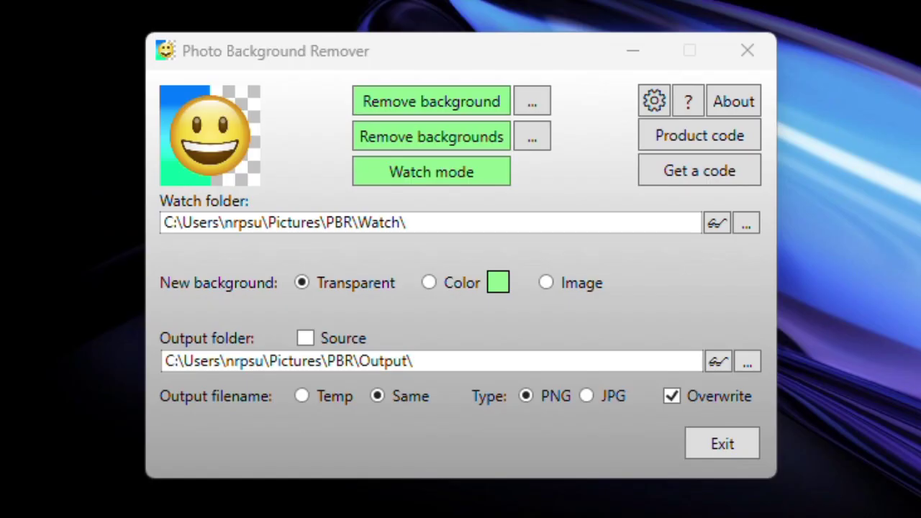
{"action": "left_click", "coordinate": [446, 102]}
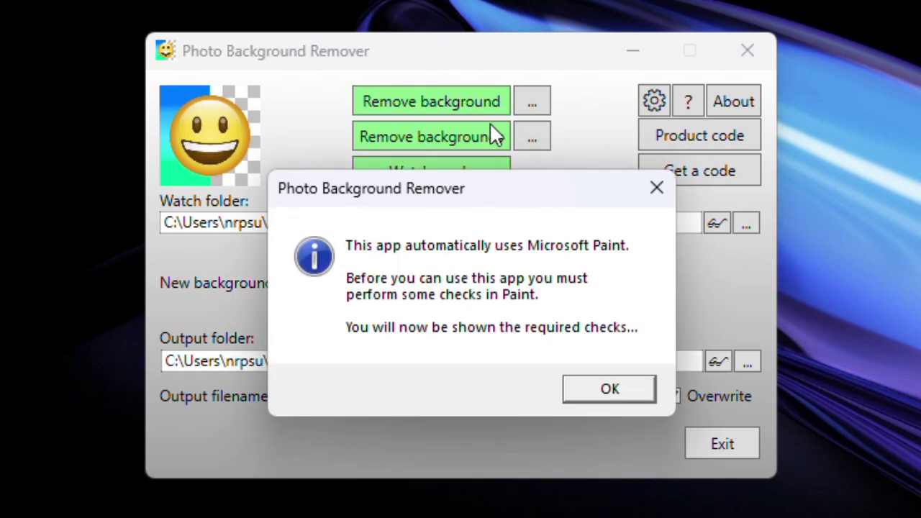
{"action": "left_click", "coordinate": [623, 395]}
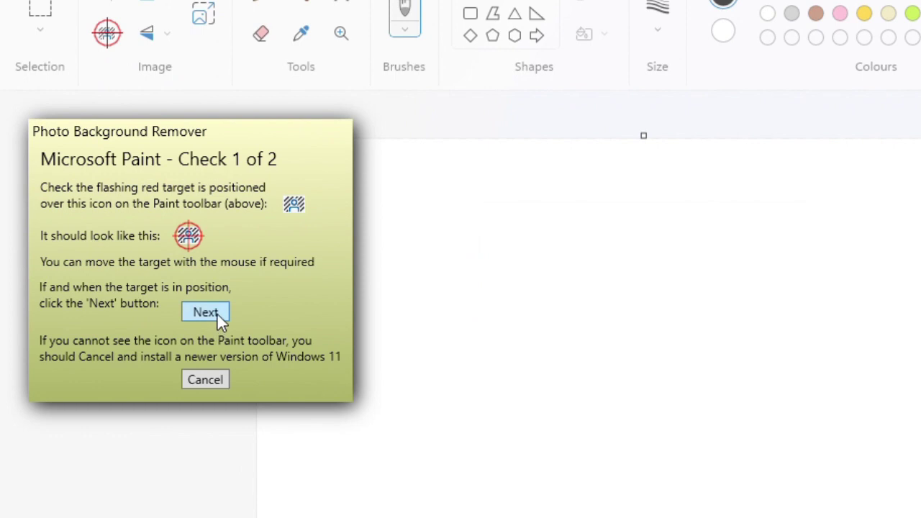
{"action": "left_click", "coordinate": [205, 312]}
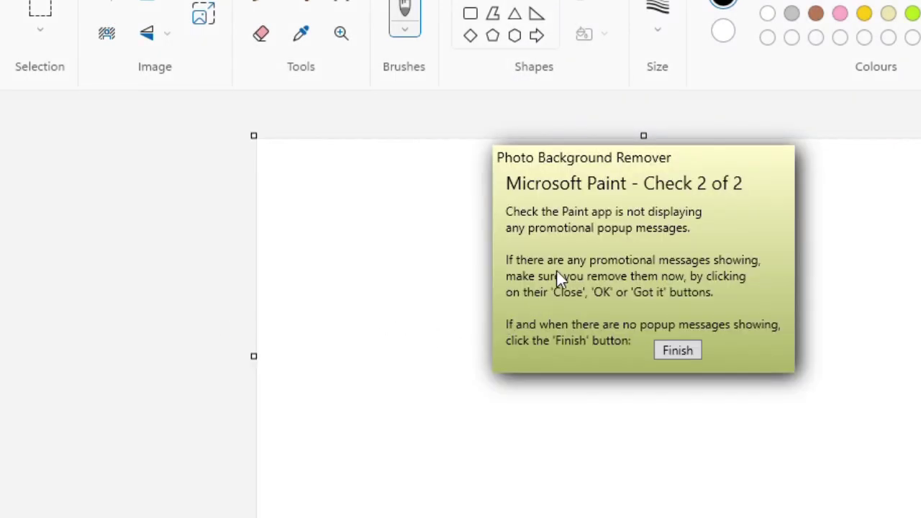
{"action": "left_click", "coordinate": [678, 353]}
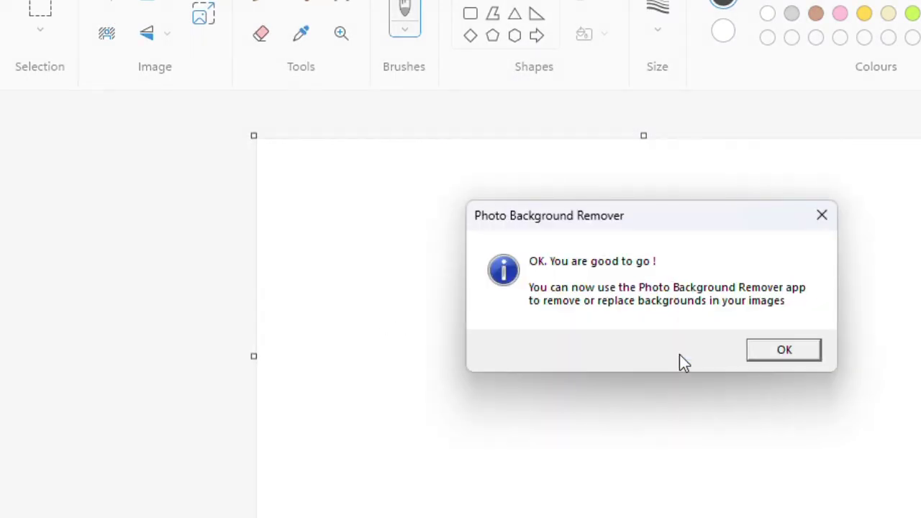
{"action": "left_click", "coordinate": [795, 355]}
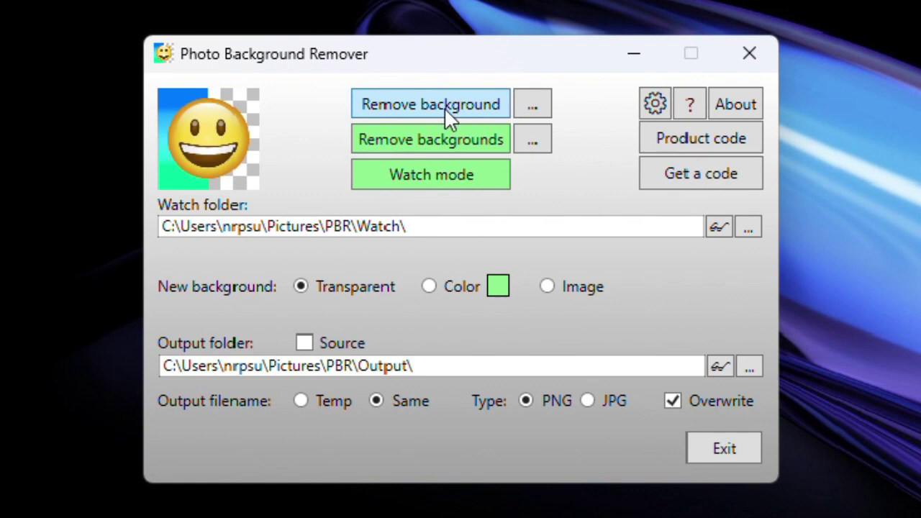
- Choose image 07 of the saxophonist from the PBR Images folder and remove its background
{"action": "left_click", "coordinate": [536, 109]}
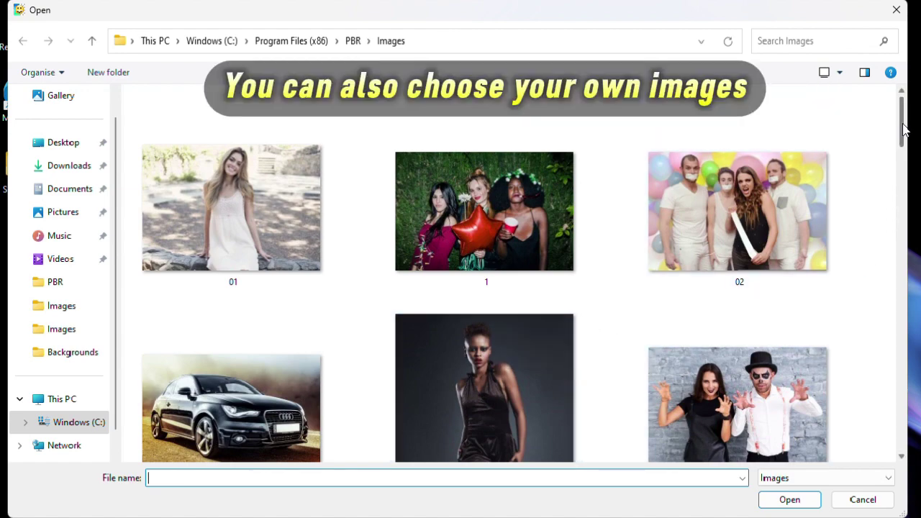
{"action": "left_click_drag", "start_coordinate": [905, 130], "coordinate": [898, 246]}
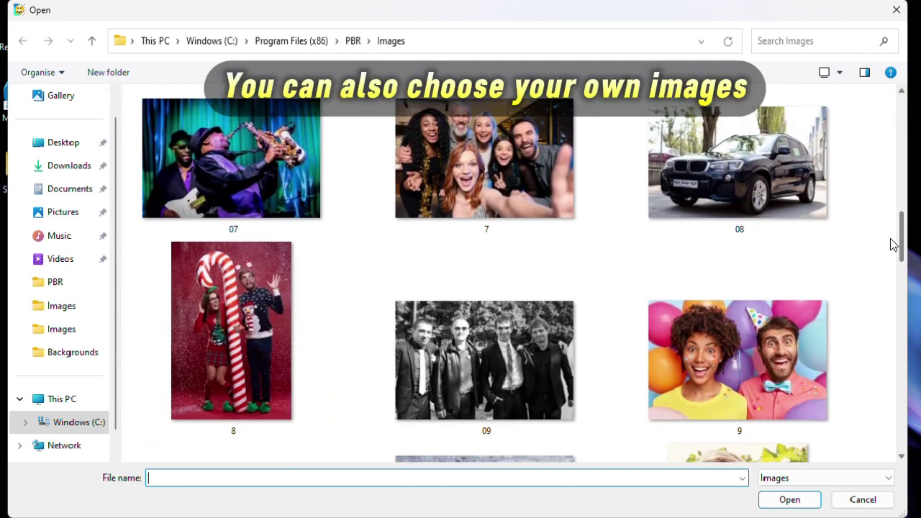
{"action": "left_click", "coordinate": [292, 177]}
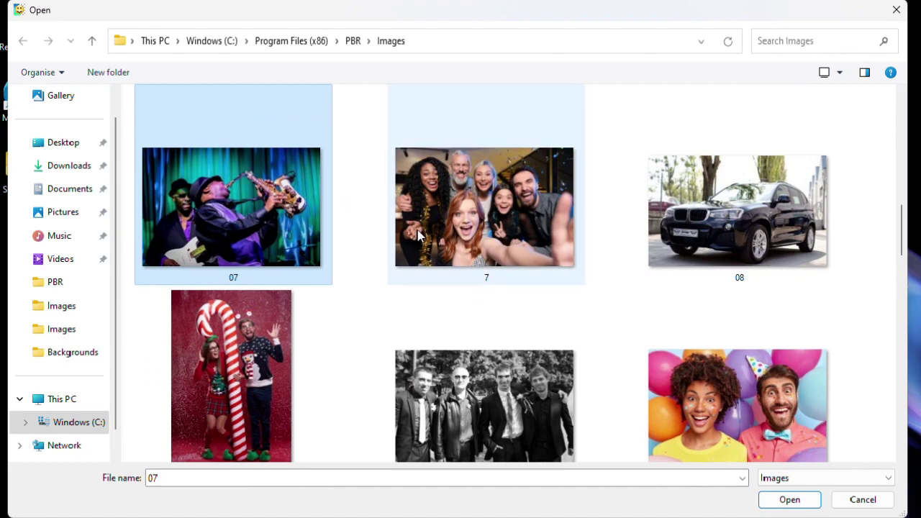
{"action": "left_click", "coordinate": [801, 500]}
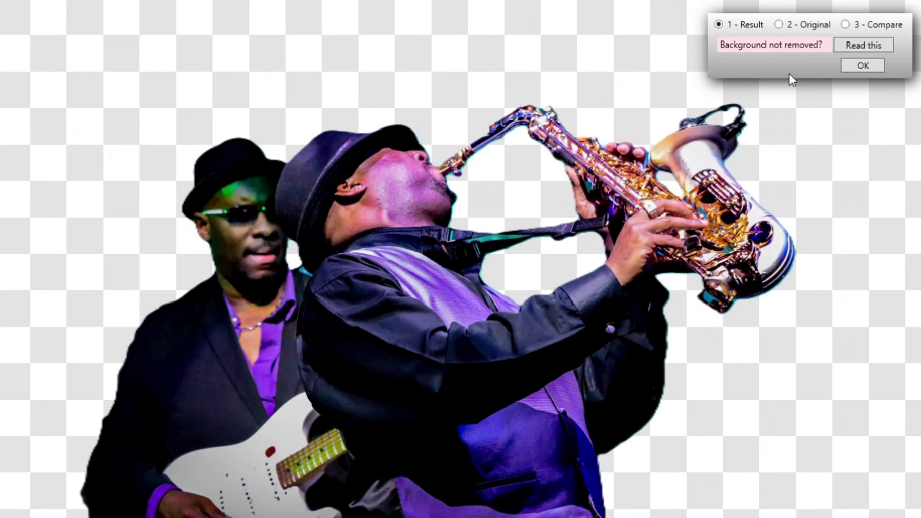
- Check the saxophonist cut-out against the original photo, using the original, result and split comparison views
{"action": "left_click", "coordinate": [779, 24]}
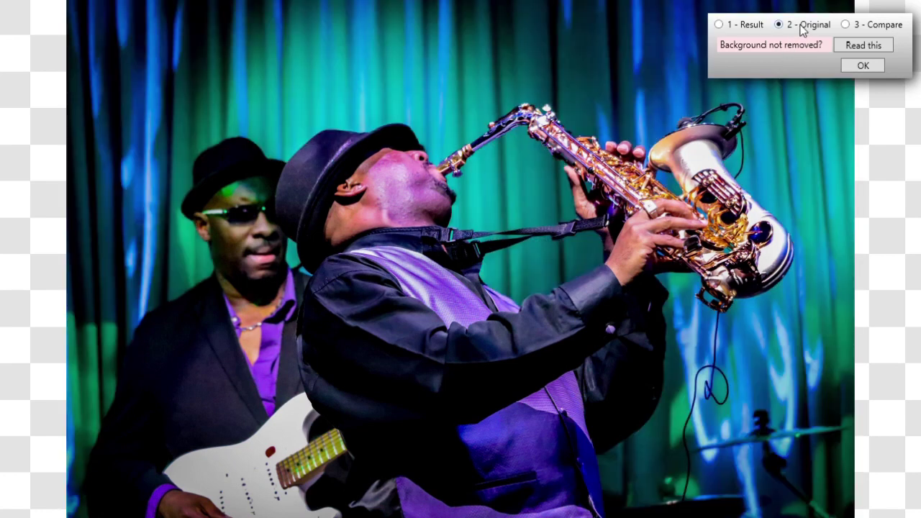
{"action": "left_click", "coordinate": [749, 29]}
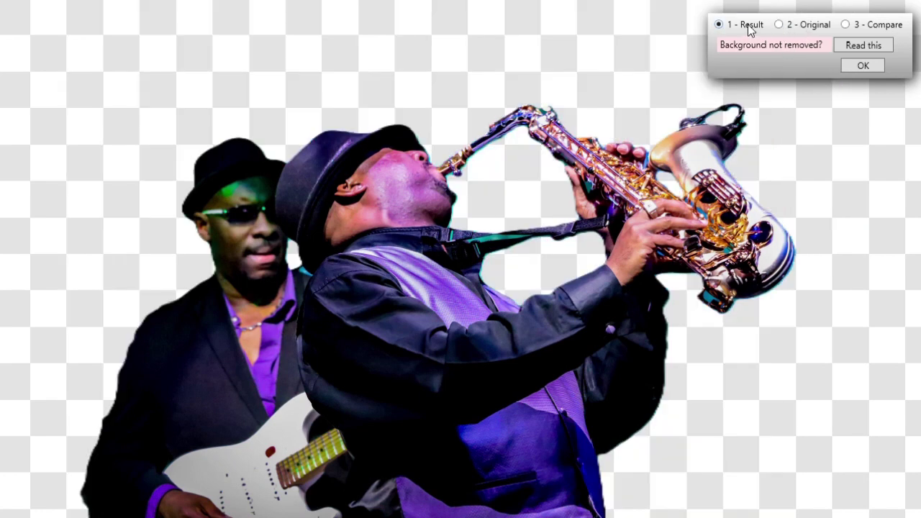
{"action": "left_click", "coordinate": [864, 27]}
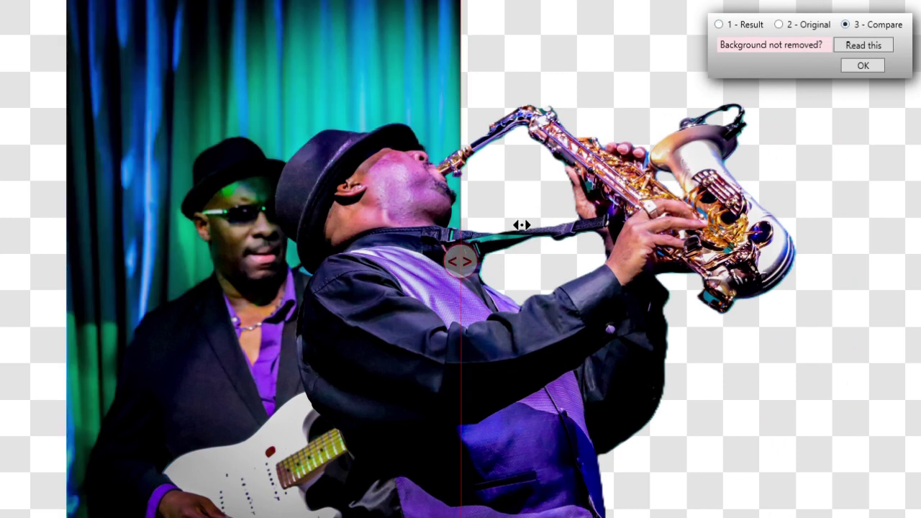
{"action": "left_click_drag", "start_coordinate": [469, 259], "coordinate": [592, 271]}
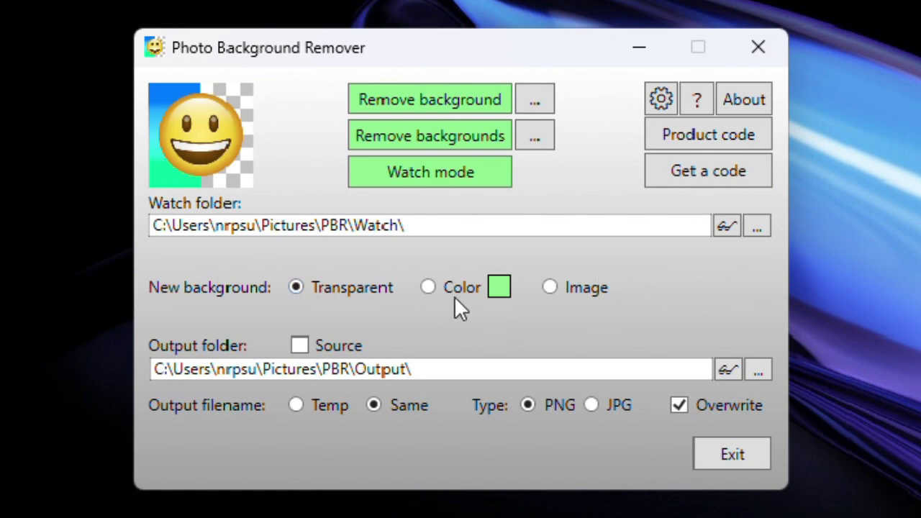
- Set the new background to the city image from the Backgrounds folder and replace the saxophonist photo's background
{"action": "left_click", "coordinate": [575, 292]}
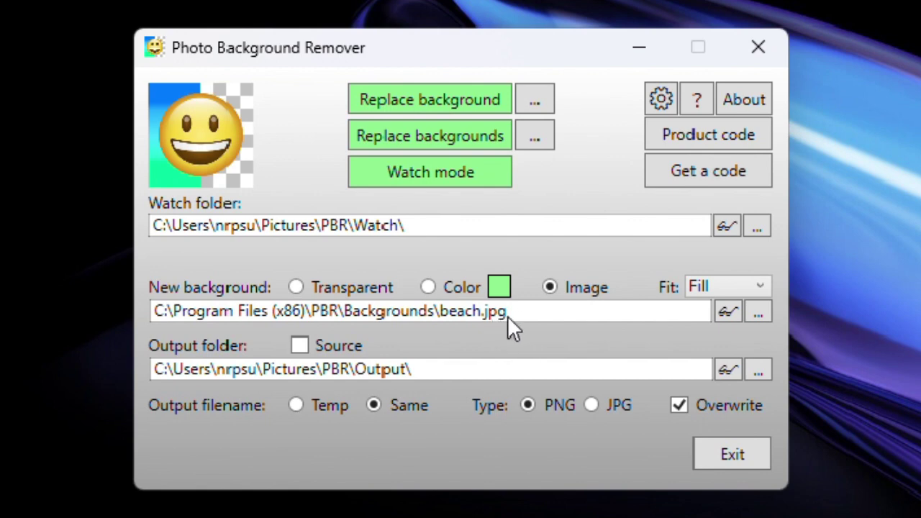
{"action": "left_click", "coordinate": [759, 313]}
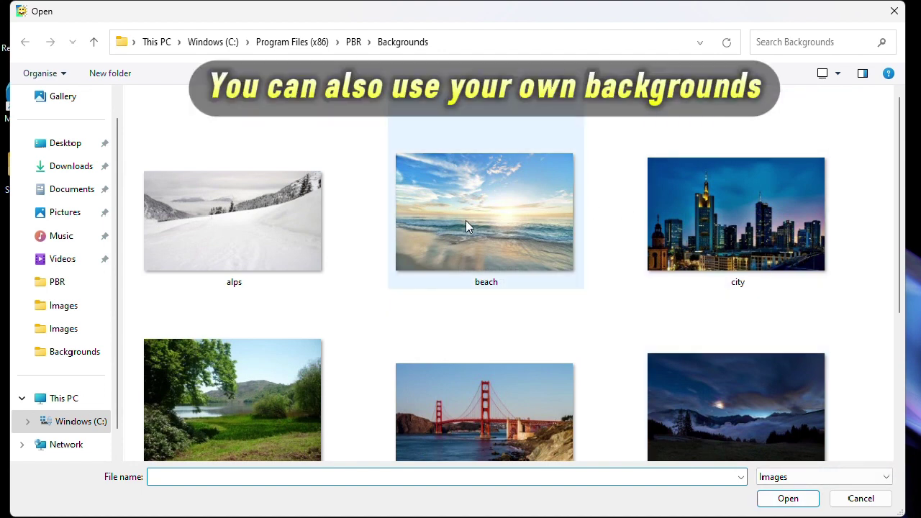
{"action": "left_click", "coordinate": [729, 239]}
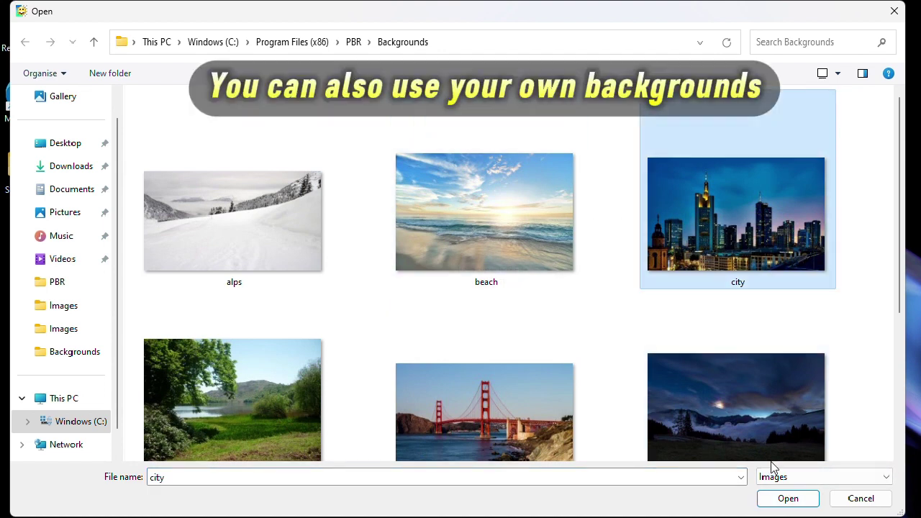
{"action": "left_click", "coordinate": [789, 499]}
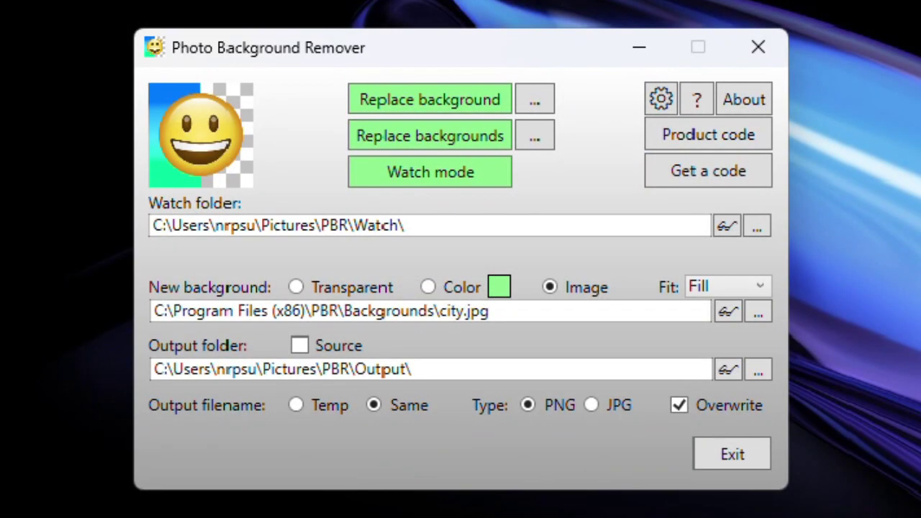
{"action": "left_click", "coordinate": [428, 100]}
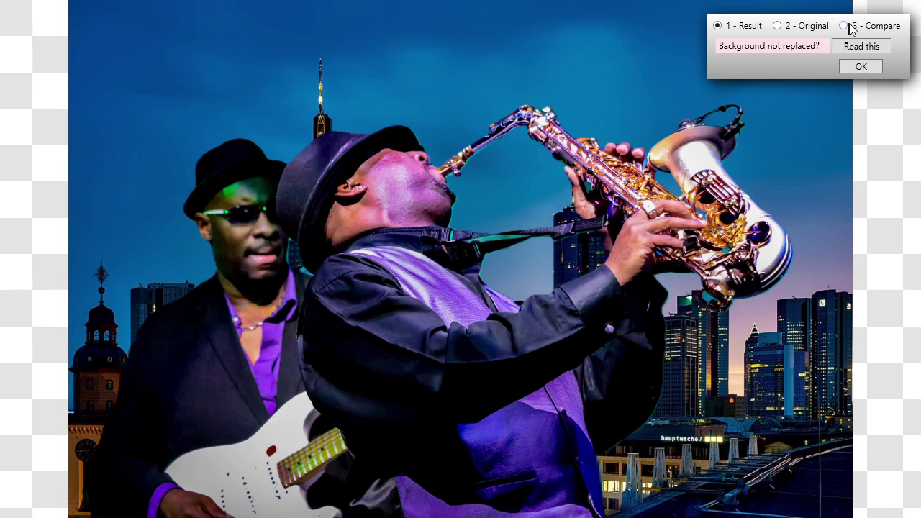
- Compare the city-background version with the original photo using the divider, and view the output folder
{"action": "left_click", "coordinate": [851, 27]}
{"action": "left_click_drag", "start_coordinate": [462, 261], "coordinate": [175, 258]}
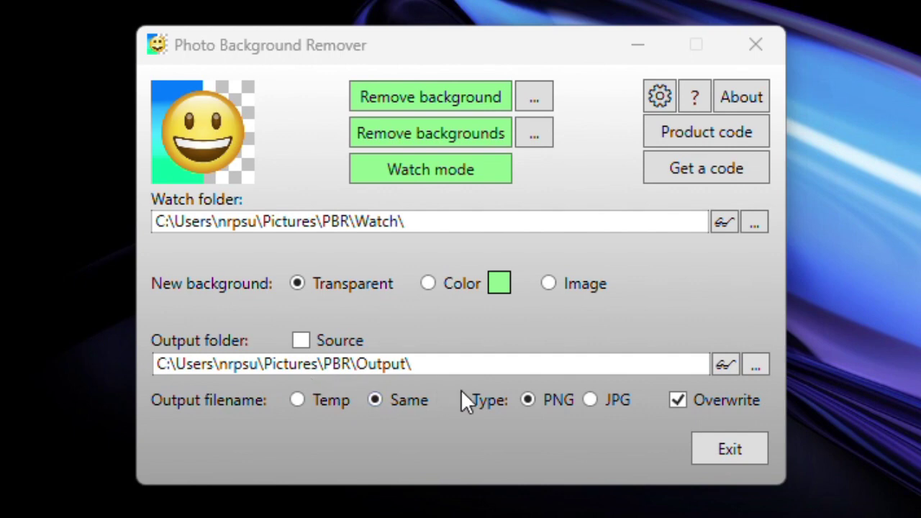
{"action": "left_click", "coordinate": [730, 361]}
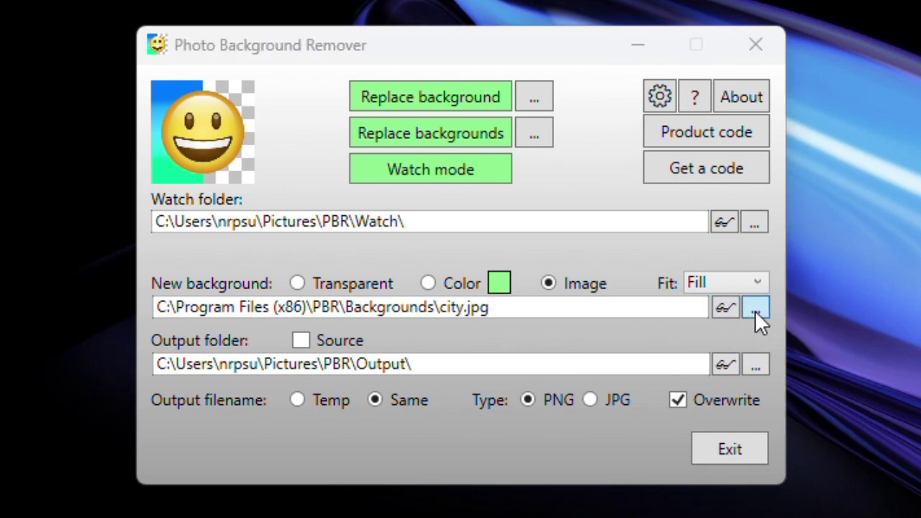
- Change the new background image to valley from the Backgrounds folder
{"action": "left_click", "coordinate": [753, 310]}
{"action": "scroll", "coordinate": [642, 289], "scroll_direction": "down", "scroll_amount": 3}
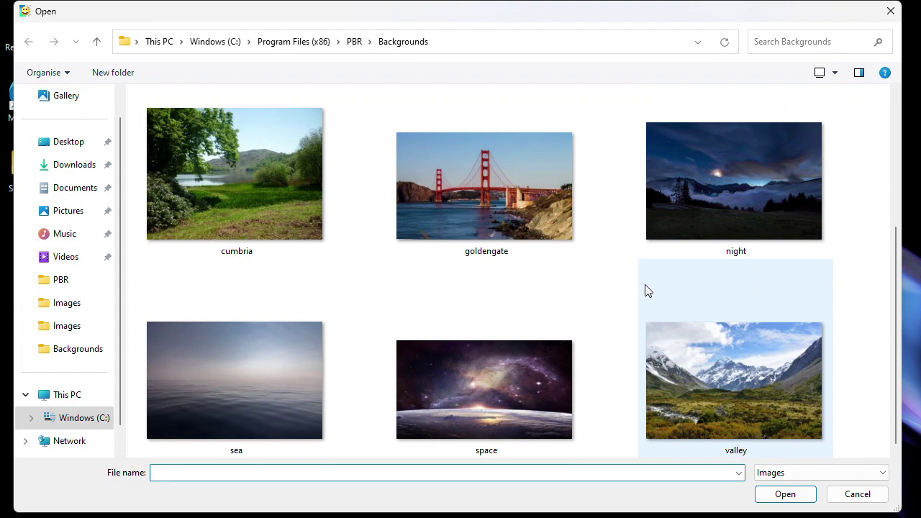
{"action": "left_click", "coordinate": [739, 381]}
{"action": "left_click", "coordinate": [775, 496]}
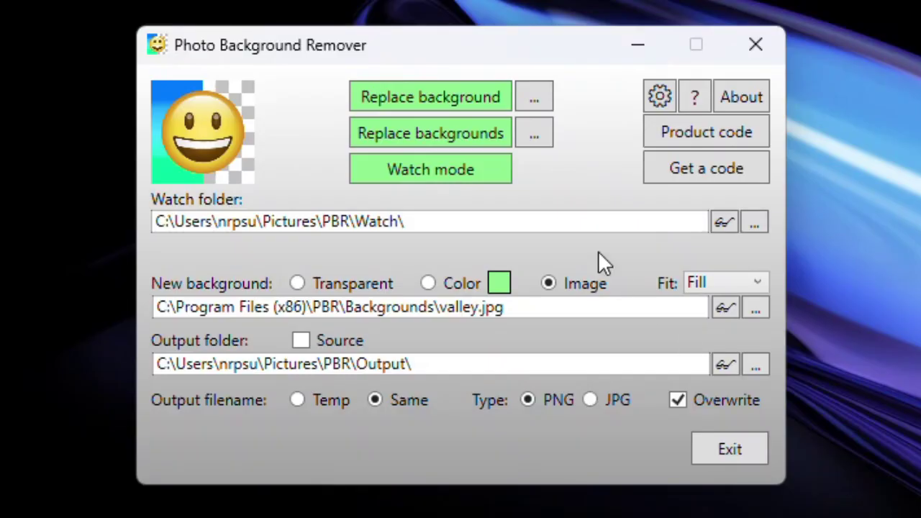
- Replace the background of photo 11 in the Images folder with the valley image and compare it with the original using the divider
{"action": "left_click", "coordinate": [536, 93]}
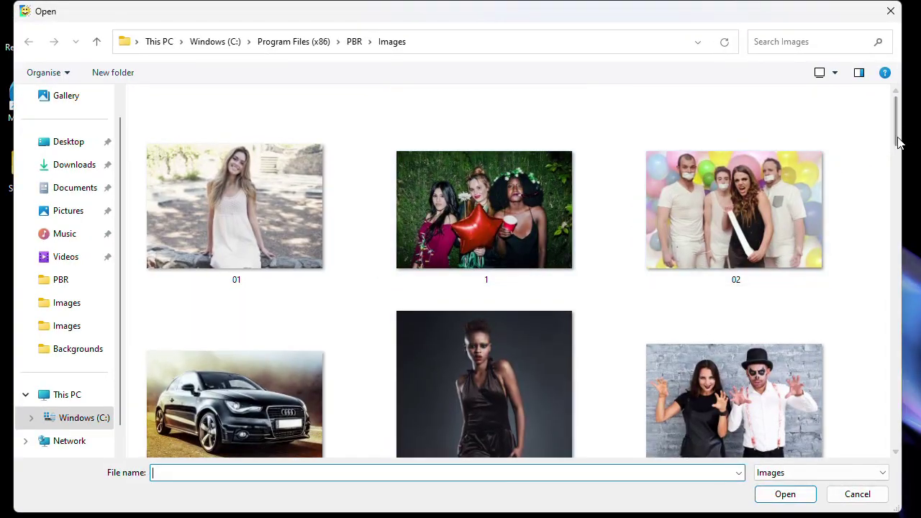
{"action": "left_click_drag", "start_coordinate": [898, 126], "coordinate": [897, 279]}
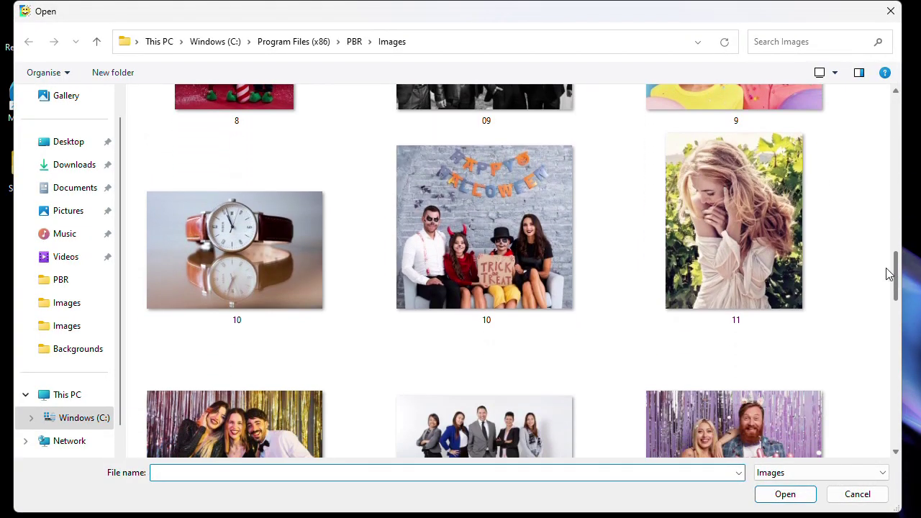
{"action": "left_click", "coordinate": [711, 188]}
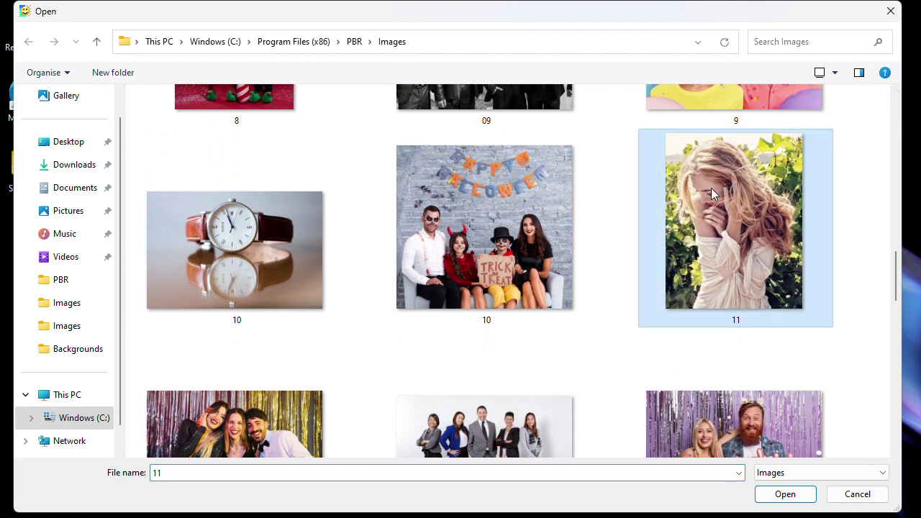
{"action": "left_click", "coordinate": [785, 495]}
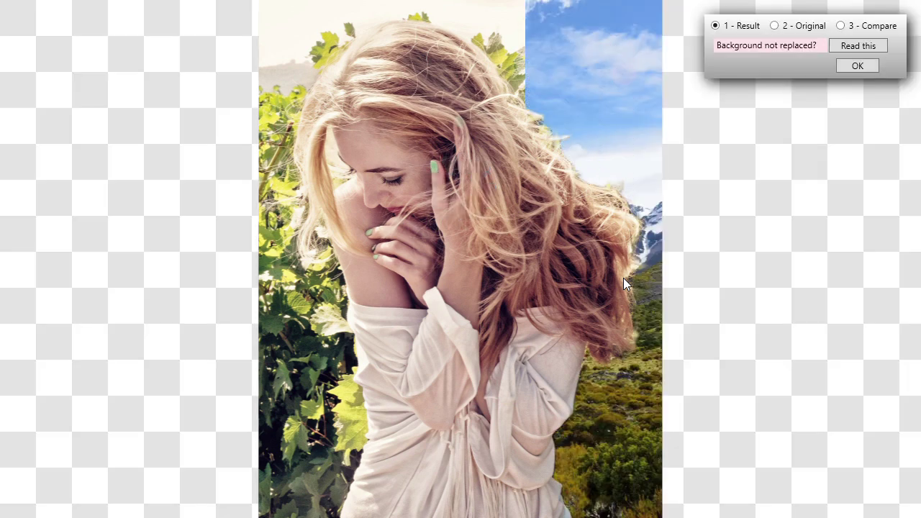
{"action": "left_click", "coordinate": [842, 26]}
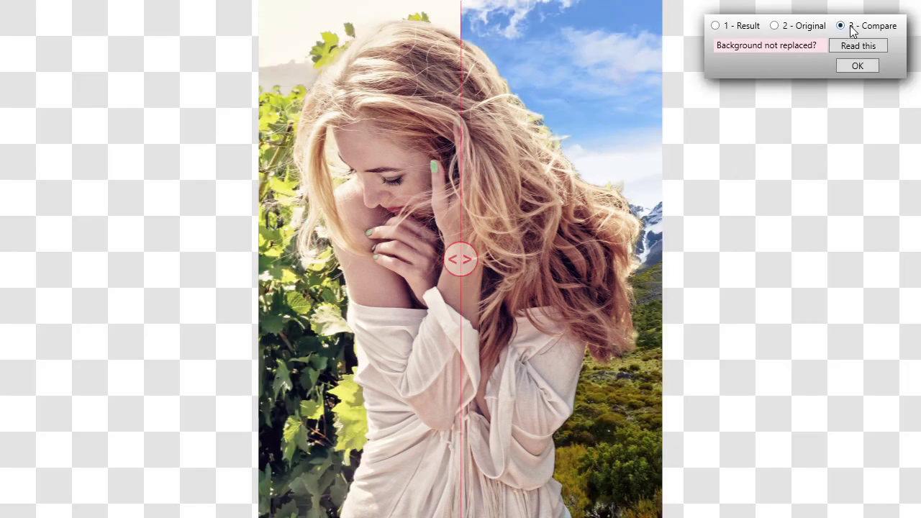
{"action": "left_click_drag", "start_coordinate": [461, 258], "coordinate": [526, 278]}
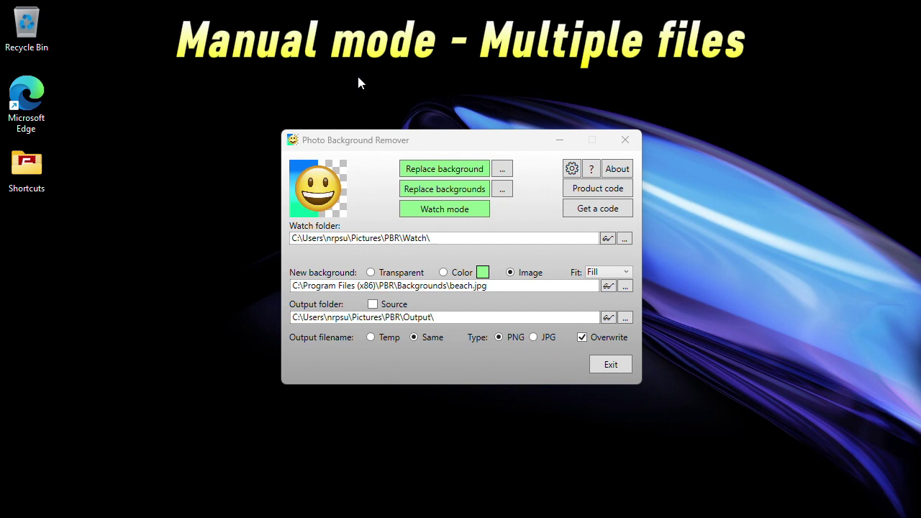
- Replace the backgrounds of all images in the Images folder on drive C: with the beach image
{"action": "mouse_move", "coordinate": [480, 513]}
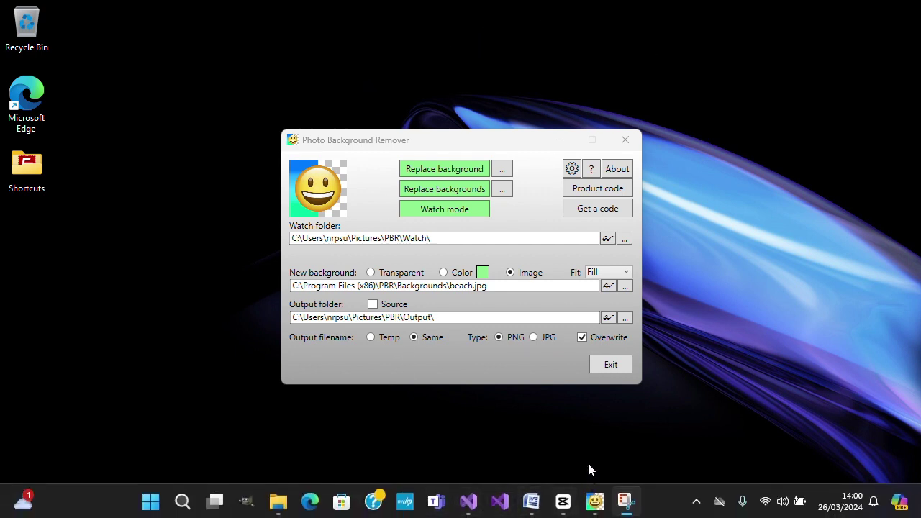
{"action": "mouse_move", "coordinate": [282, 512]}
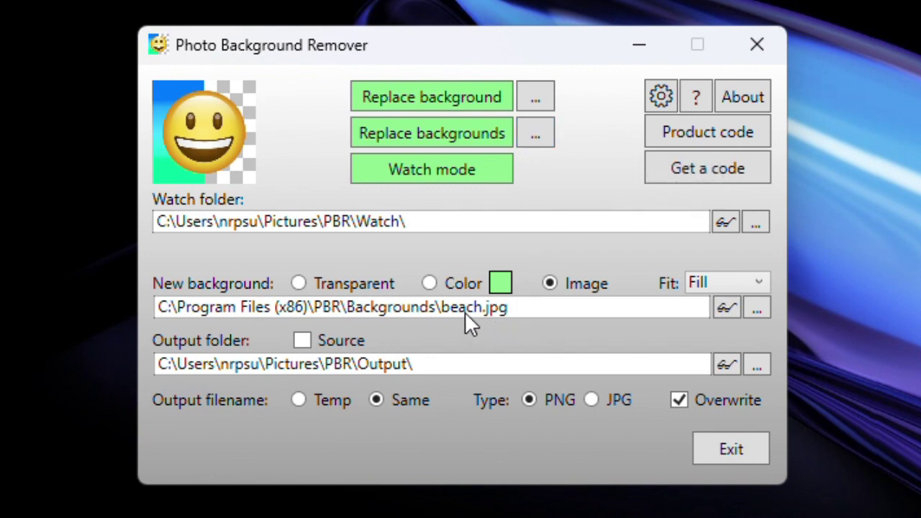
{"action": "left_click", "coordinate": [537, 133]}
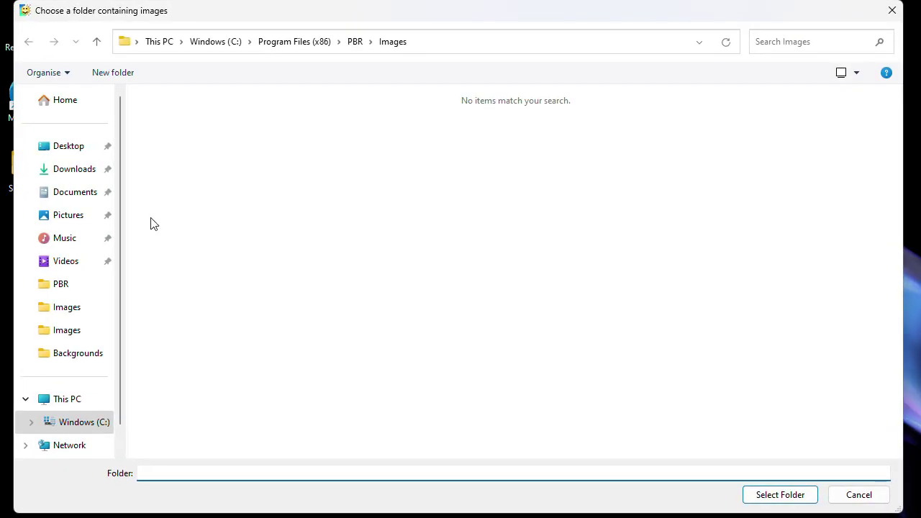
{"action": "left_click", "coordinate": [31, 422]}
{"action": "scroll", "coordinate": [52, 364], "scroll_direction": "down", "scroll_amount": 1}
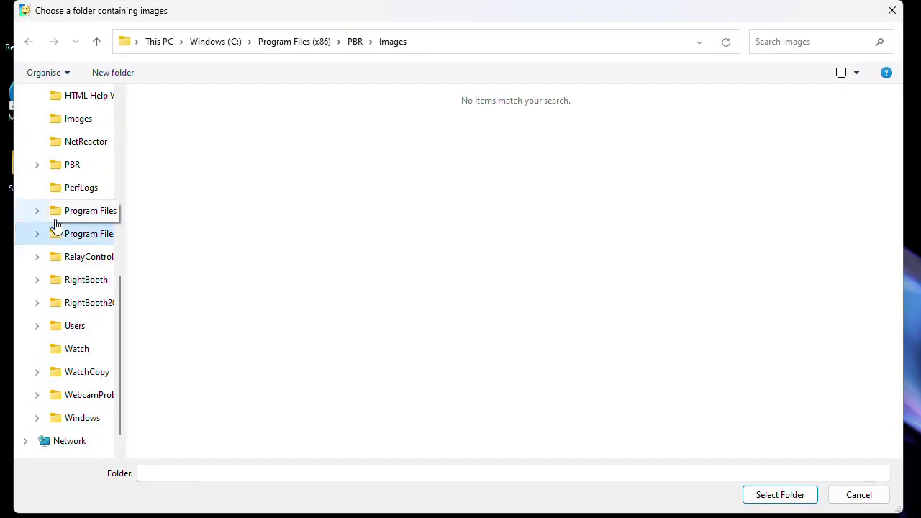
{"action": "left_click", "coordinate": [79, 121]}
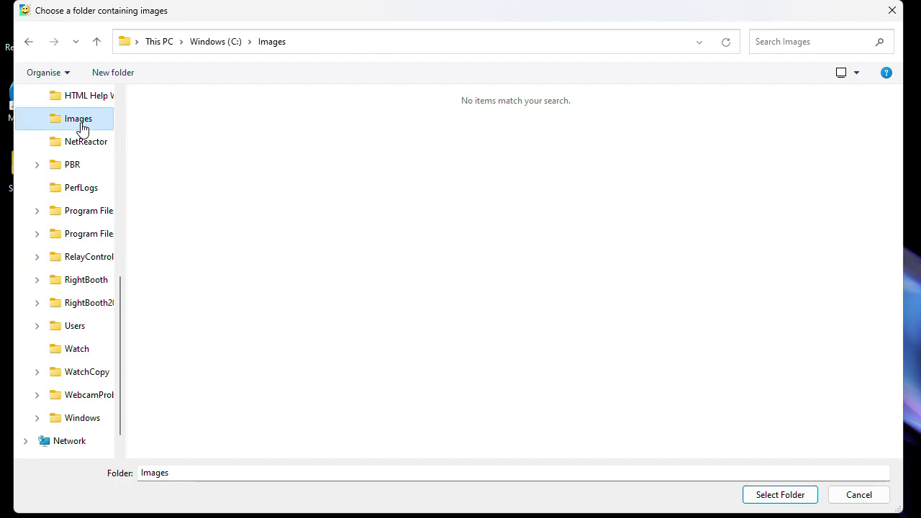
{"action": "left_click", "coordinate": [772, 497]}
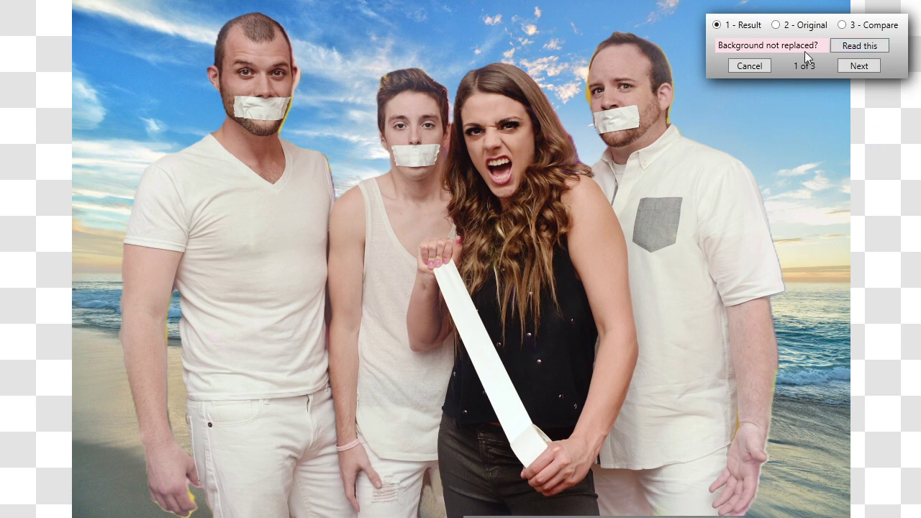
- Review all the batch results one by one, close the review, and view the output folder
{"action": "left_click", "coordinate": [859, 70]}
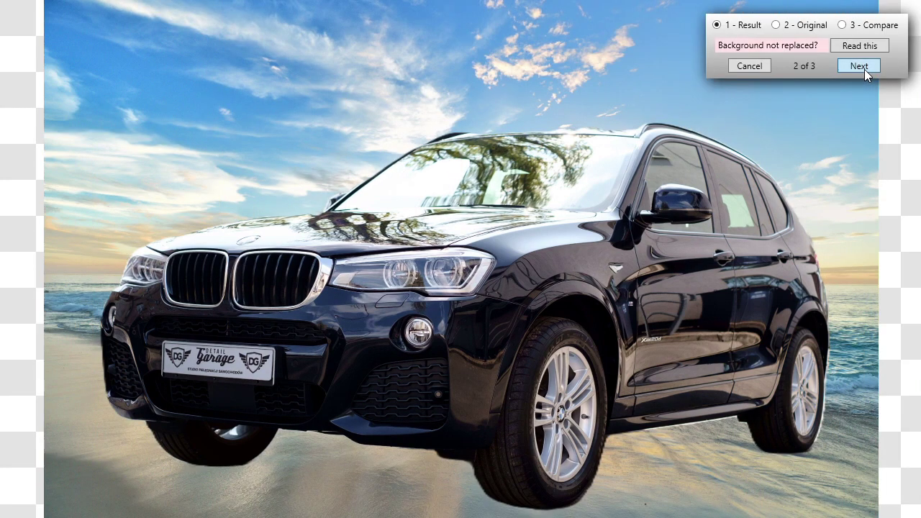
{"action": "left_click", "coordinate": [865, 67]}
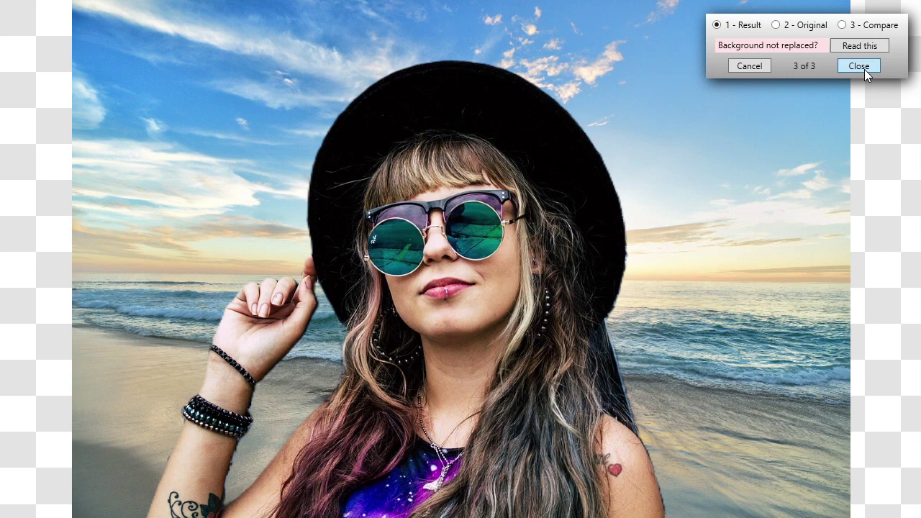
{"action": "left_click", "coordinate": [859, 66]}
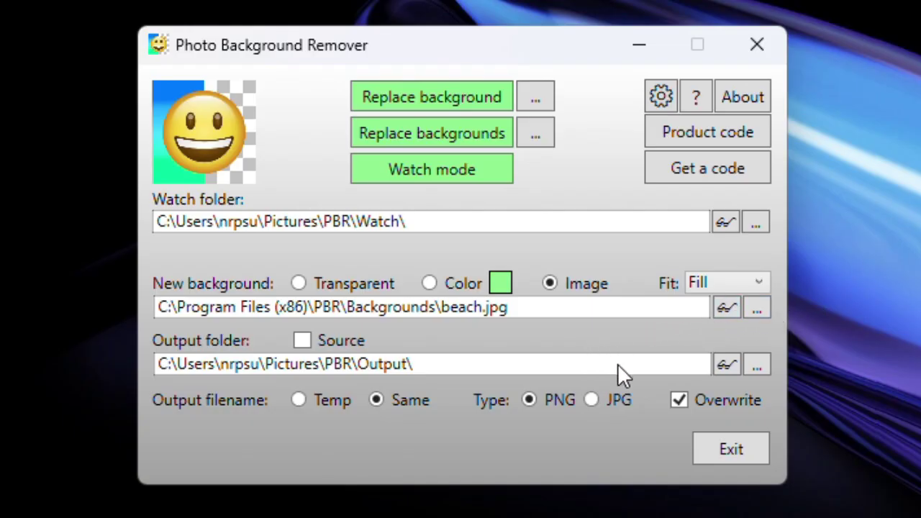
{"action": "left_click", "coordinate": [727, 366]}
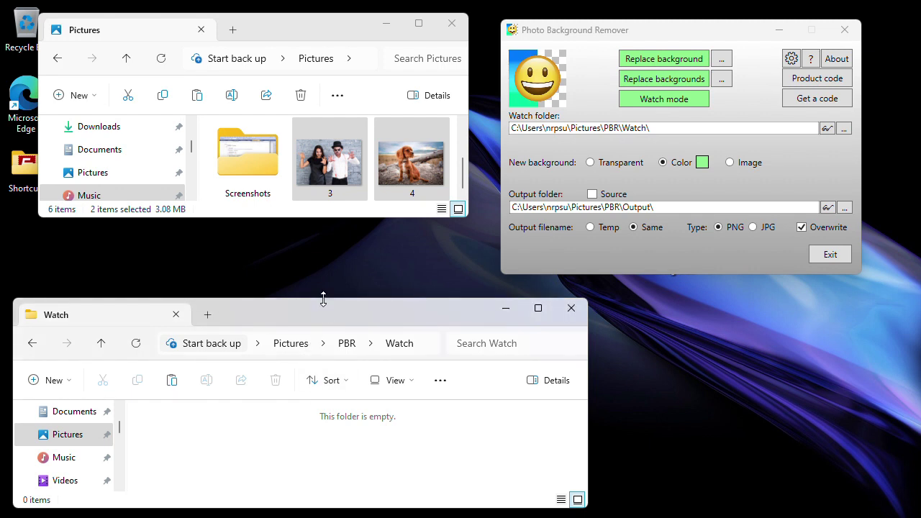
- Start Watch mode and bring the Watch and Pictures folder windows in front of the watching screen
{"action": "mouse_move", "coordinate": [323, 298]}
{"action": "left_mouse_down"}
{"action": "mouse_move", "coordinate": [331, 272]}
{"action": "mouse_move", "coordinate": [330, 289]}
{"action": "left_mouse_up"}
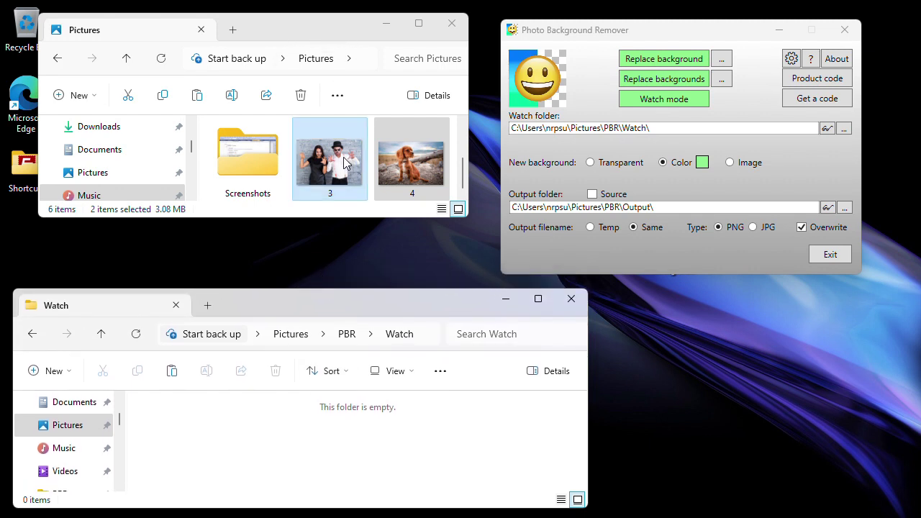
{"action": "left_click", "coordinate": [324, 35]}
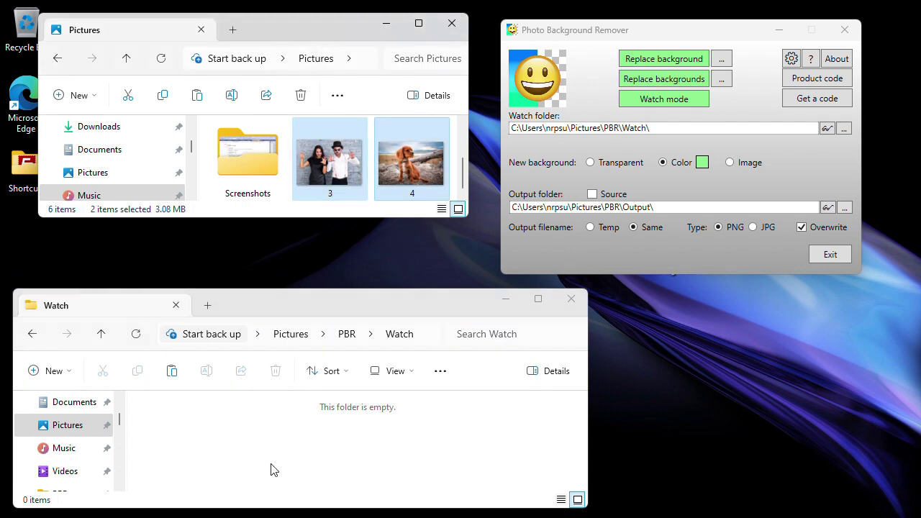
{"action": "left_click", "coordinate": [669, 101]}
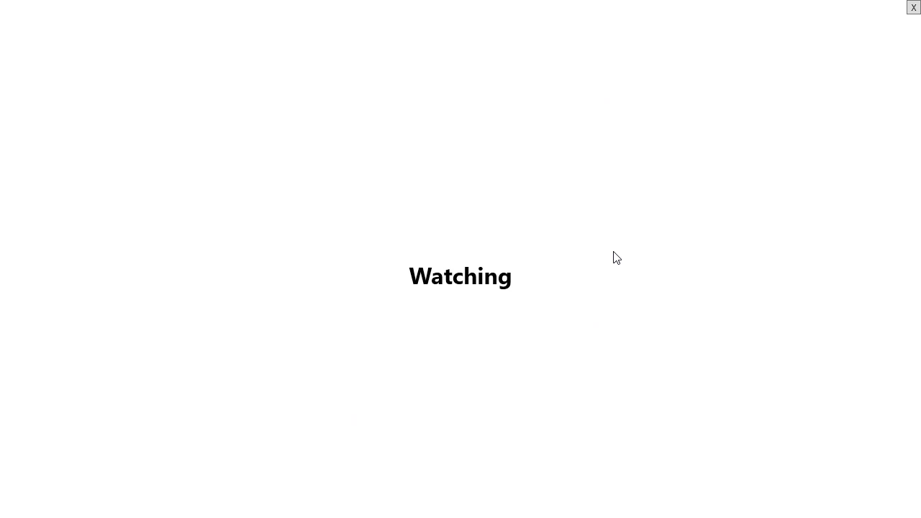
{"action": "key", "text": "alt+Tab"}
{"action": "key", "text": "alt+Tab"}
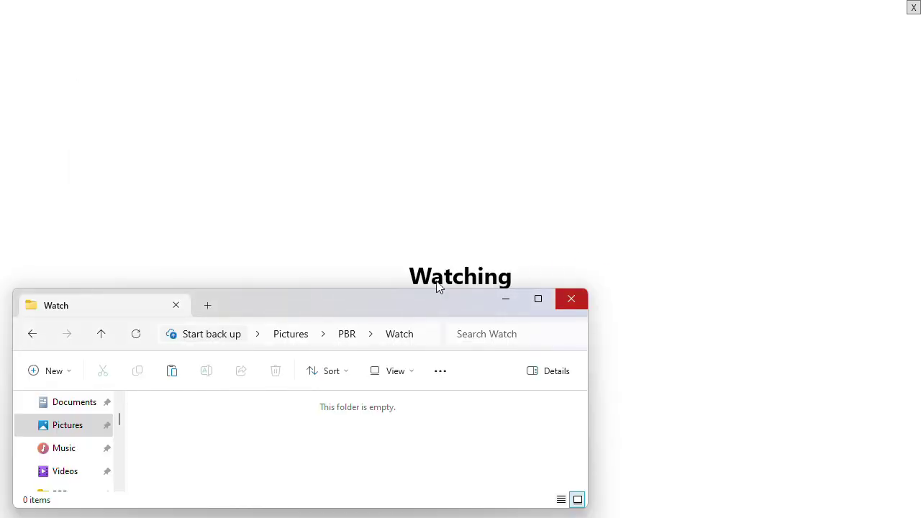
{"action": "key", "text": "alt+Tab"}
{"action": "key", "text": "alt+Tab"}
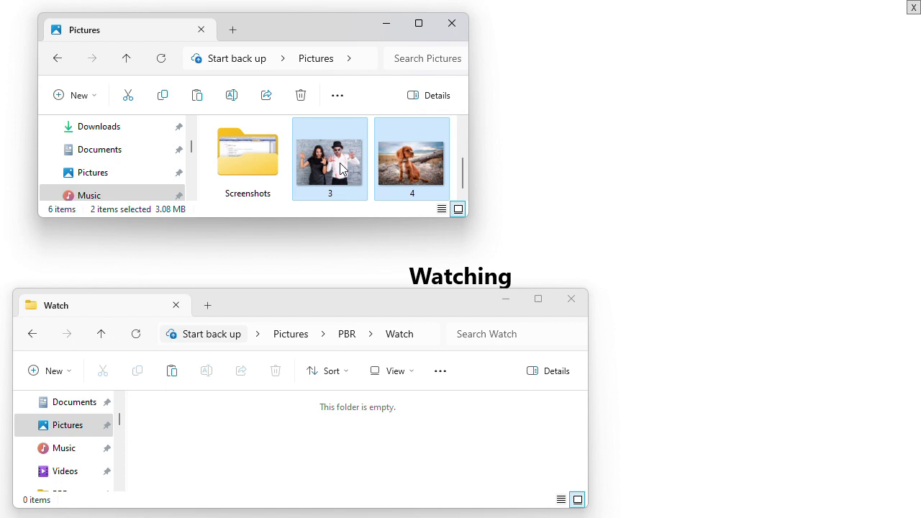
- Copy photos 3 and 4 from Pictures into the Watch folder and return to the watching screen
{"action": "left_click", "coordinate": [164, 100]}
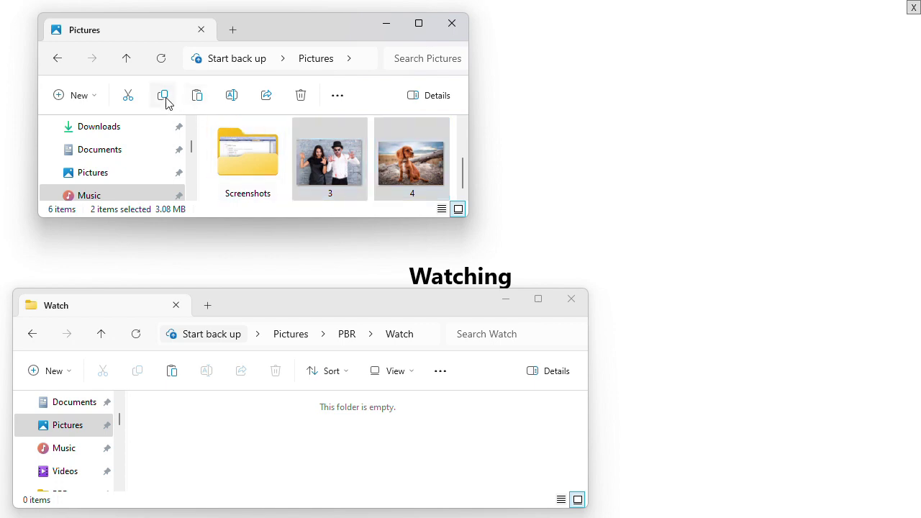
{"action": "left_click", "coordinate": [215, 436]}
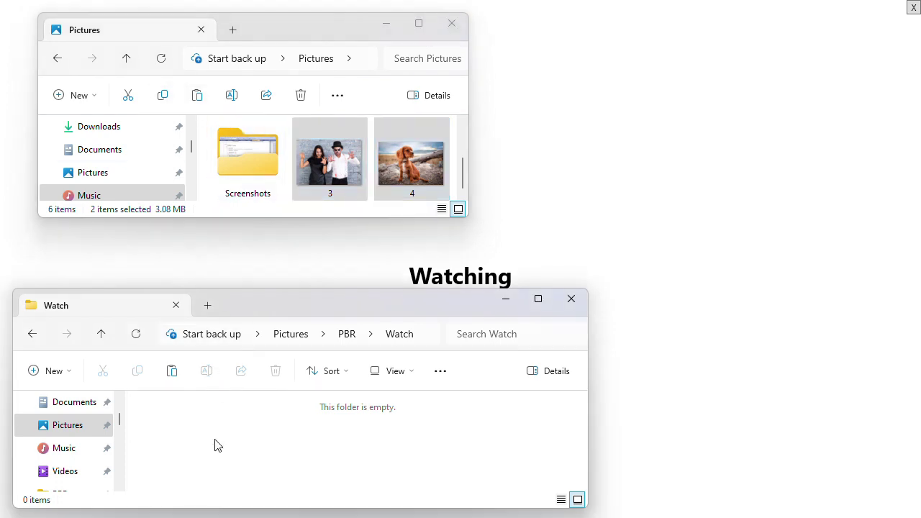
{"action": "left_click", "coordinate": [172, 374]}
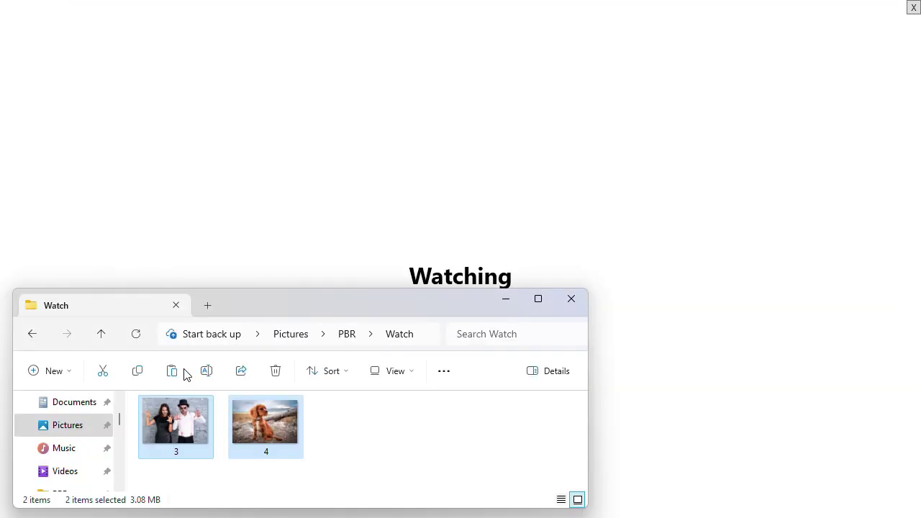
{"action": "left_click", "coordinate": [594, 206]}
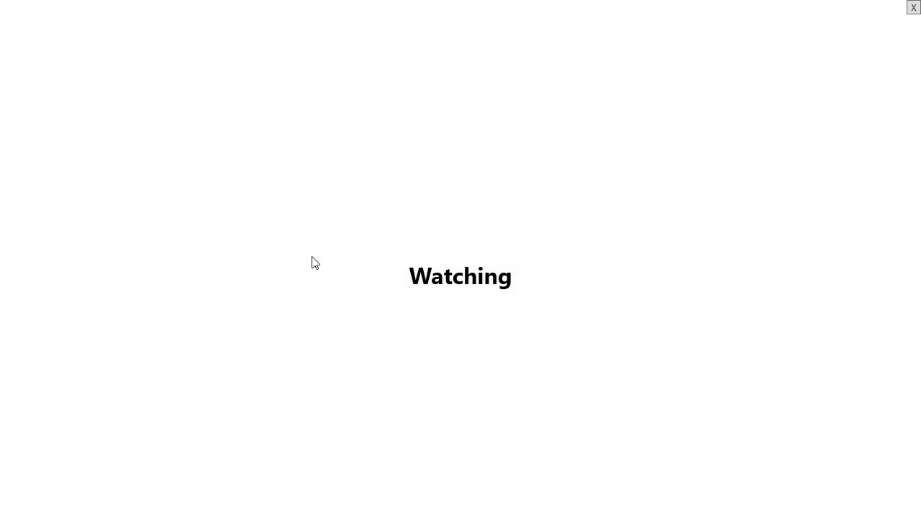
- Quit Watch mode and show the Output folder window
{"action": "left_click", "coordinate": [912, 8]}
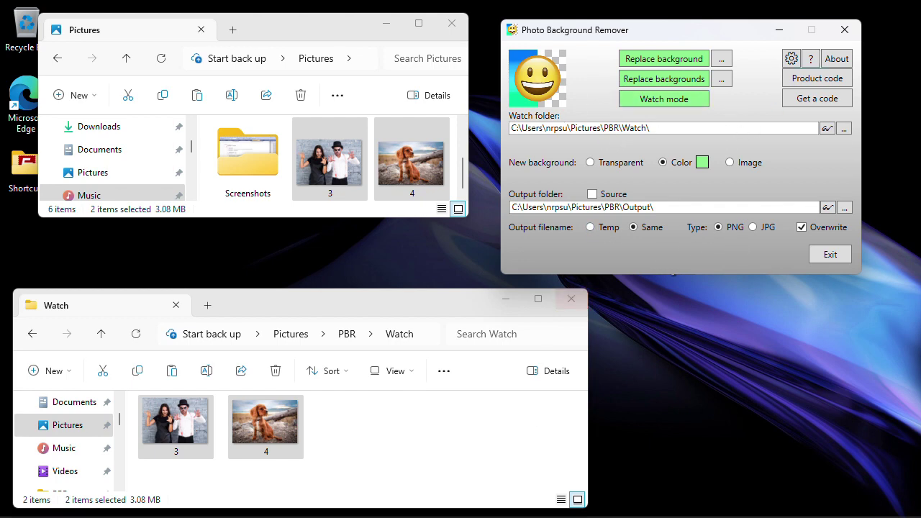
{"action": "mouse_move", "coordinate": [583, 509]}
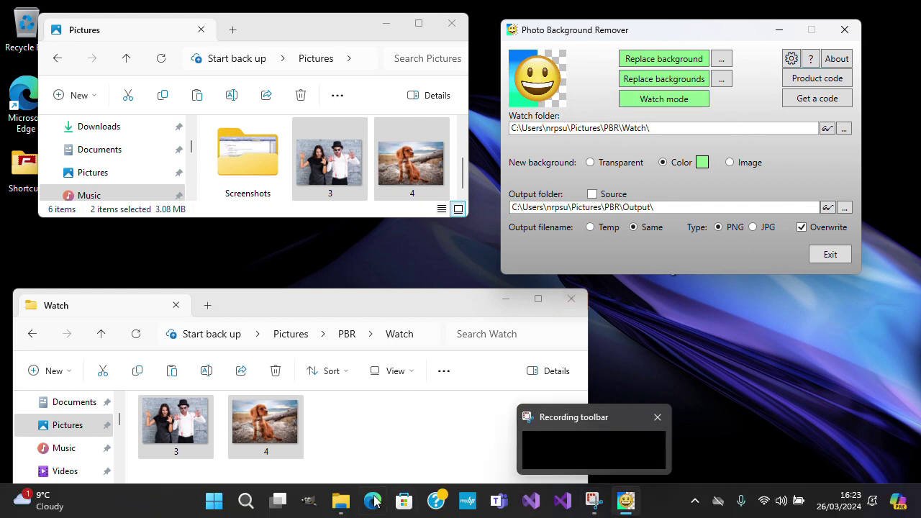
{"action": "mouse_move", "coordinate": [341, 508]}
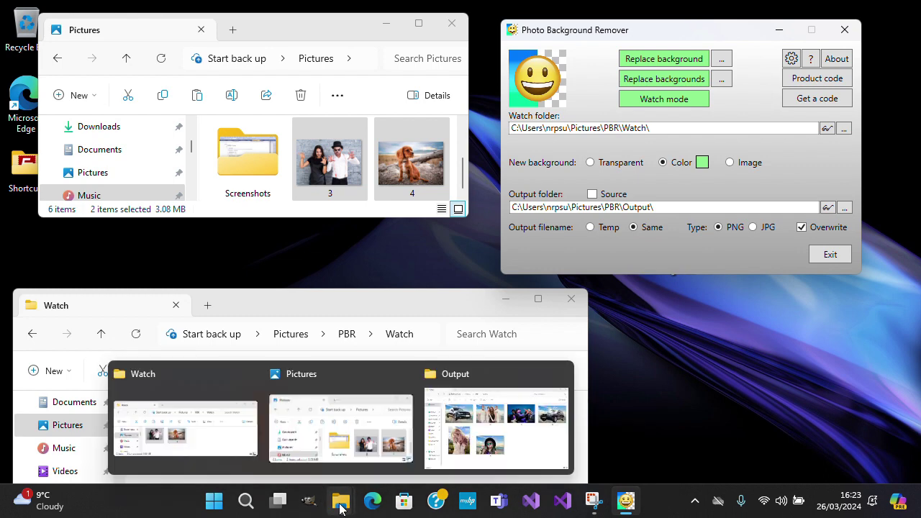
{"action": "left_click", "coordinate": [518, 460]}
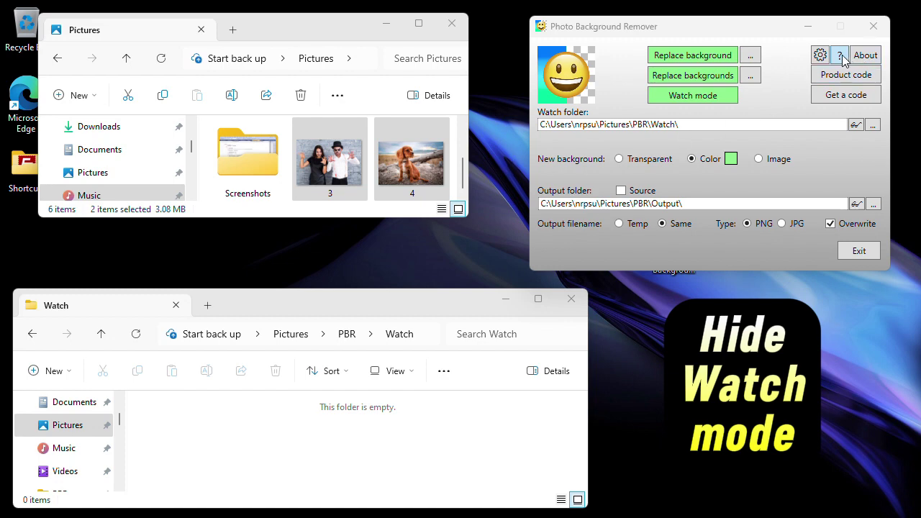
- Enable Hide until Busy for Watch mode in the settings and start Watch mode
{"action": "left_click", "coordinate": [820, 56]}
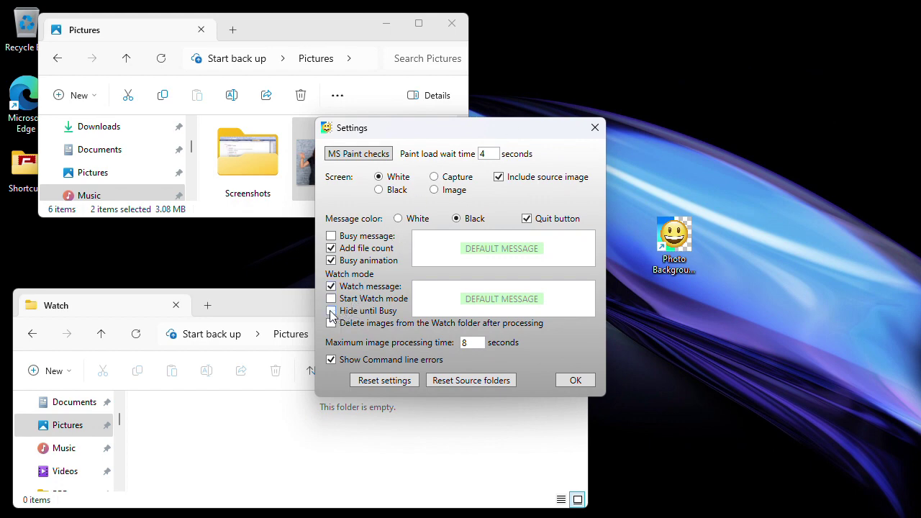
{"action": "left_click", "coordinate": [576, 380]}
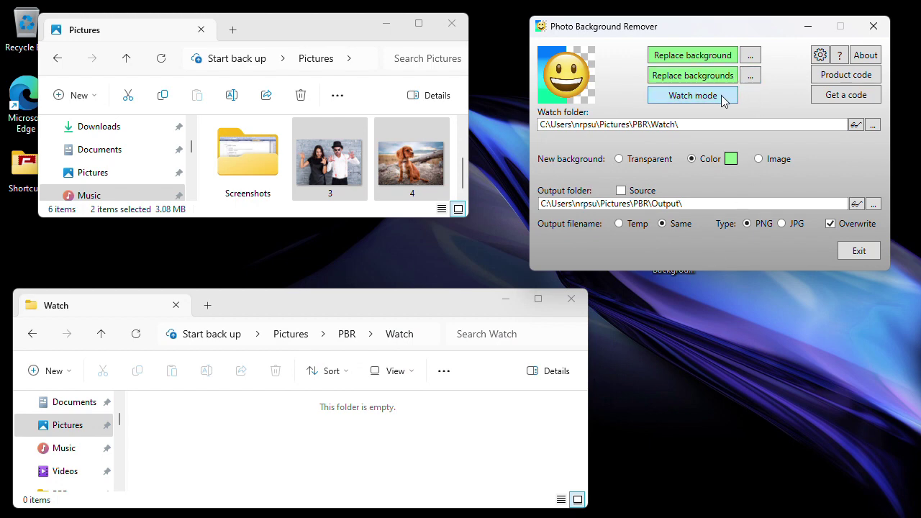
{"action": "left_click", "coordinate": [723, 101]}
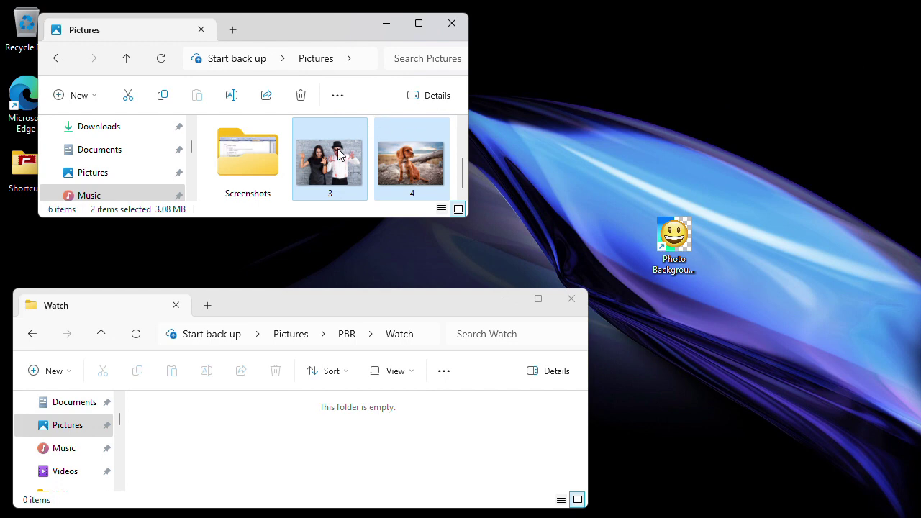
- Copy photos 3 and 4 from Pictures into the Watch folder while Watch mode is hidden
{"action": "left_click", "coordinate": [163, 95]}
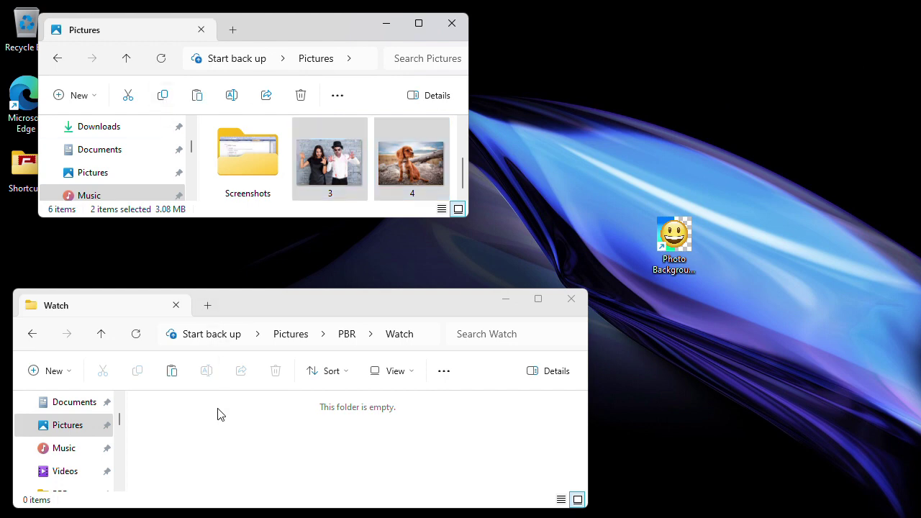
{"action": "left_click", "coordinate": [253, 305]}
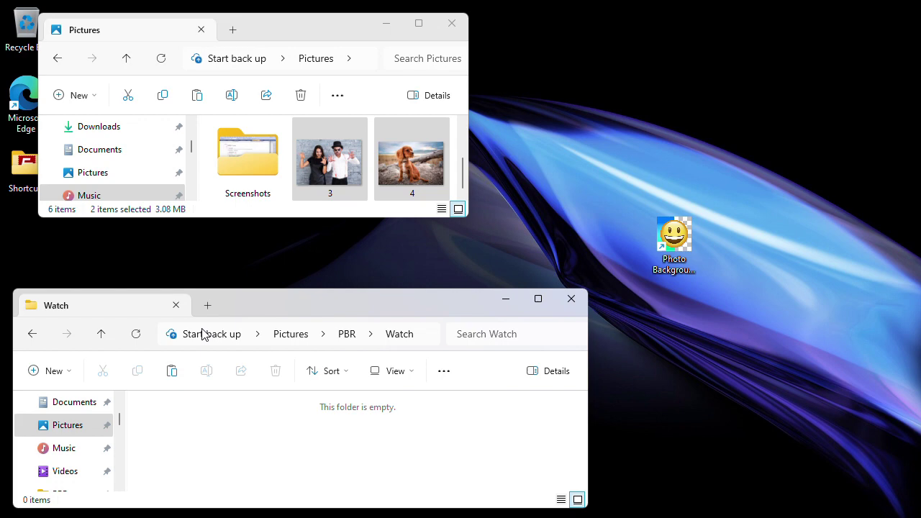
{"action": "left_click", "coordinate": [174, 372]}
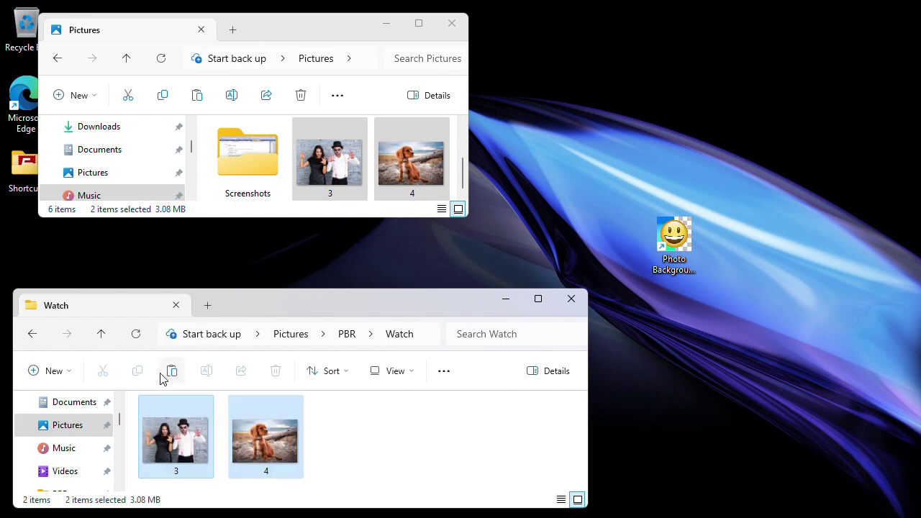
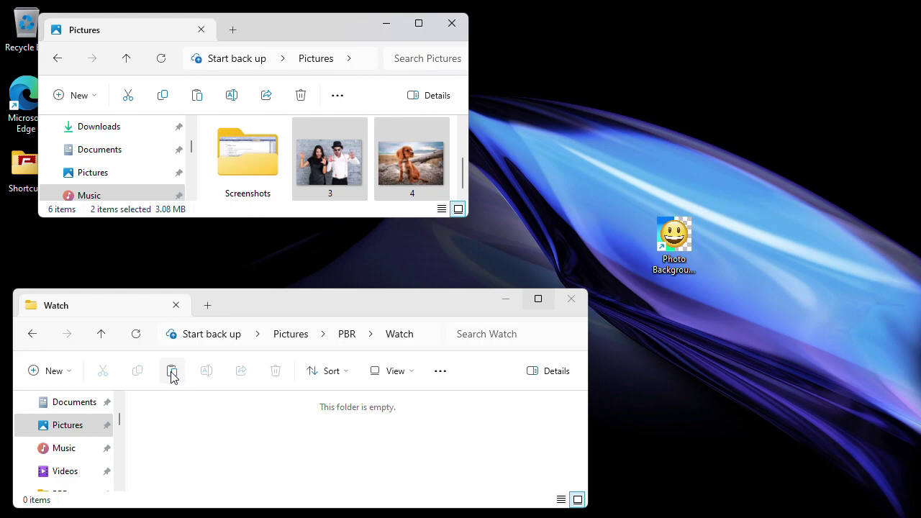
- Paste photos 3 and 4 into the Watch folder again
{"action": "left_click", "coordinate": [171, 371]}
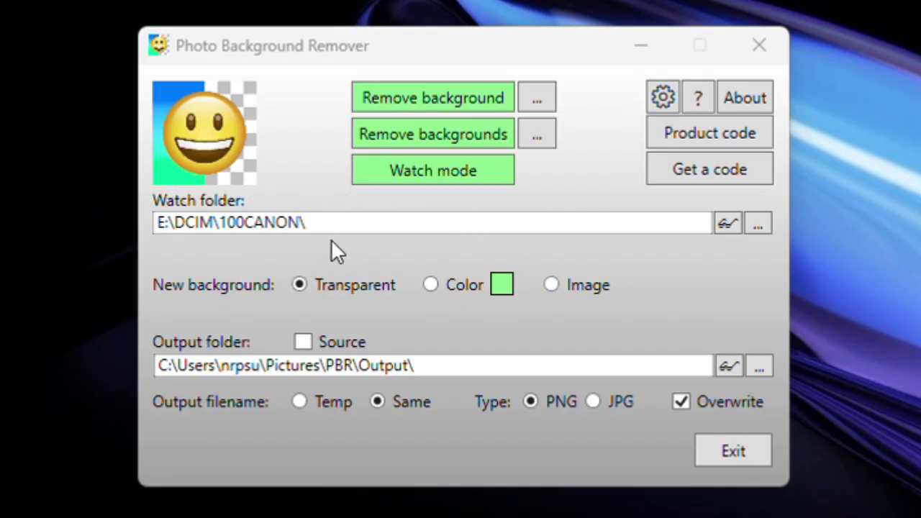
- Start Watch mode on the camera folder E:\DCIM\100CANON\ and inspect IMG_043 and IMG_045 in the Output folder
{"action": "left_click", "coordinate": [464, 176]}
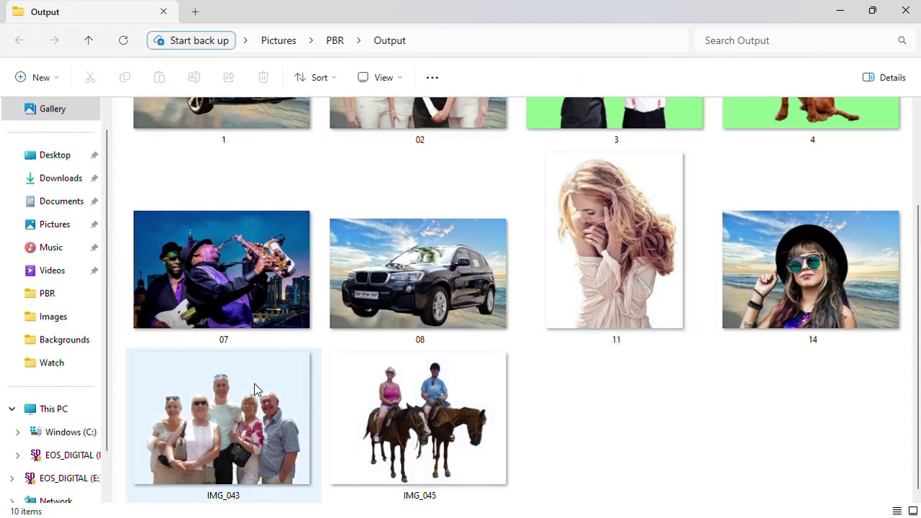
{"action": "left_click", "coordinate": [253, 390]}
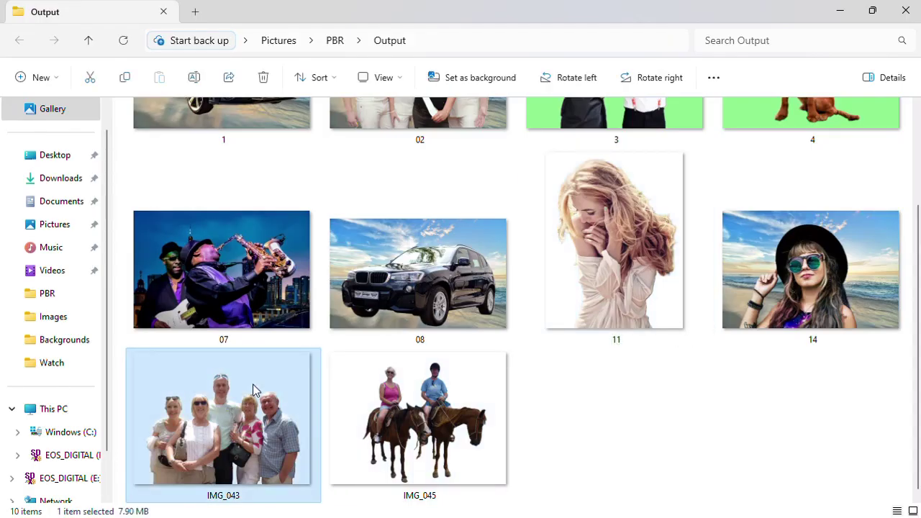
{"action": "left_click", "coordinate": [406, 385]}
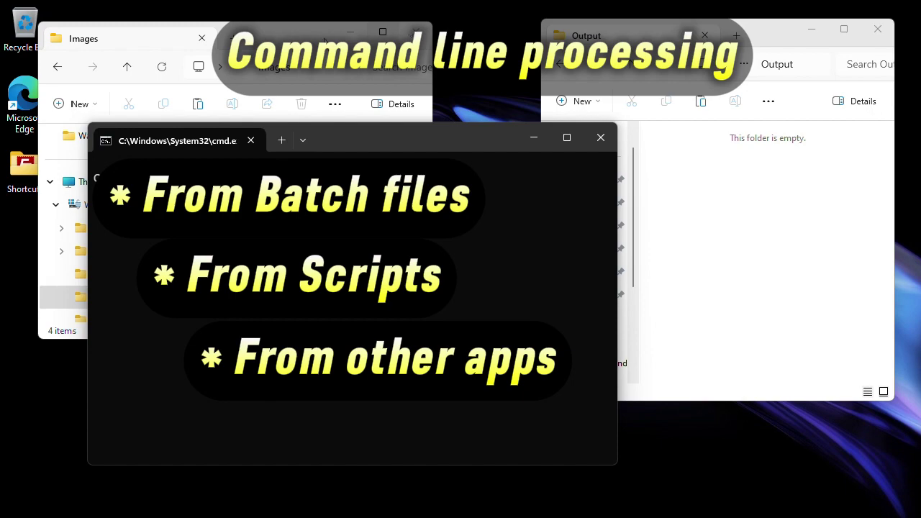
- Examine the source photos in the Images folder and the contents of the Output folder
{"action": "left_click", "coordinate": [294, 37]}
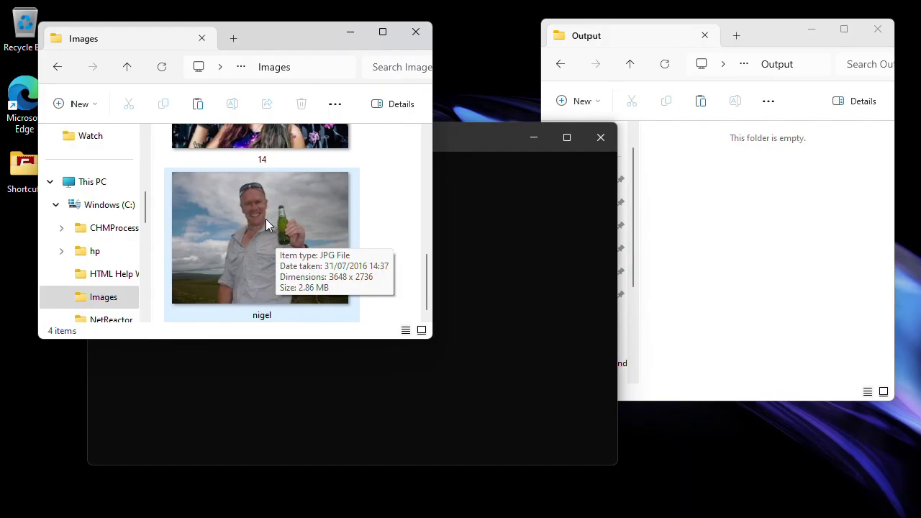
{"action": "left_click", "coordinate": [775, 31]}
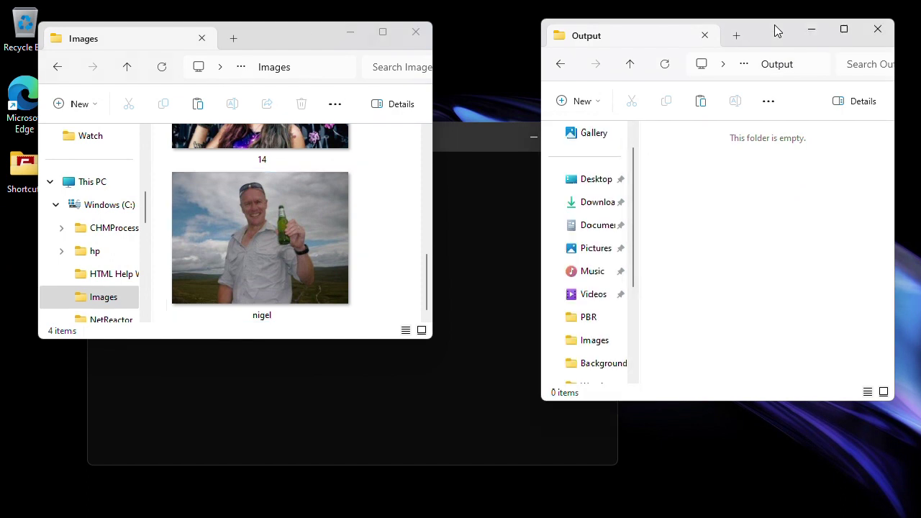
{"action": "scroll", "coordinate": [635, 284], "scroll_direction": "down", "scroll_amount": 1}
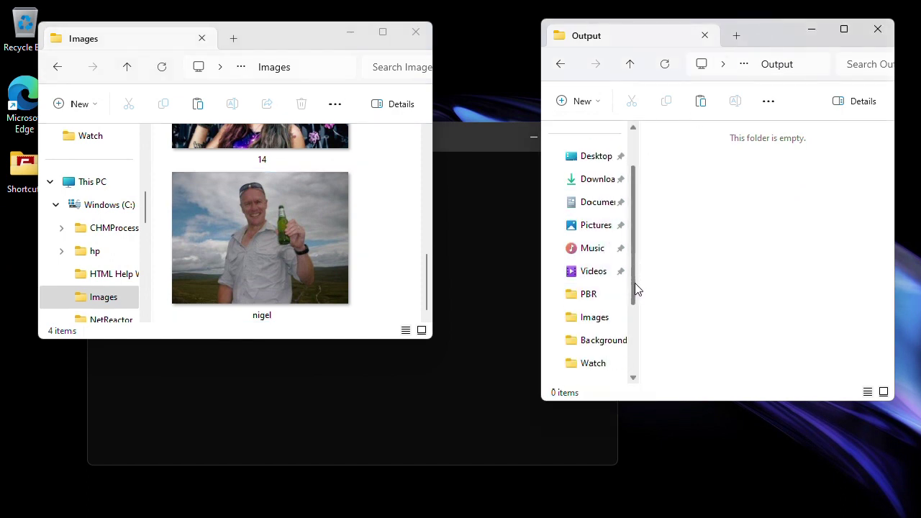
{"action": "mouse_move", "coordinate": [635, 285]}
{"action": "left_mouse_down"}
{"action": "mouse_move", "coordinate": [632, 318]}
{"action": "mouse_move", "coordinate": [633, 276]}
{"action": "left_mouse_up"}
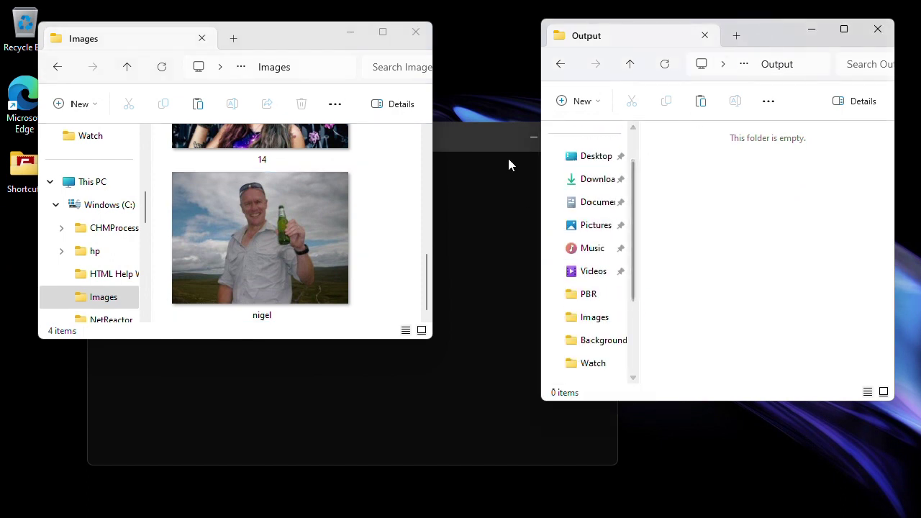
- Switch to the Command Prompt and enter the program path c:\program files (x86)\pbr\pbr.exe without running it
{"action": "left_click", "coordinate": [485, 138]}
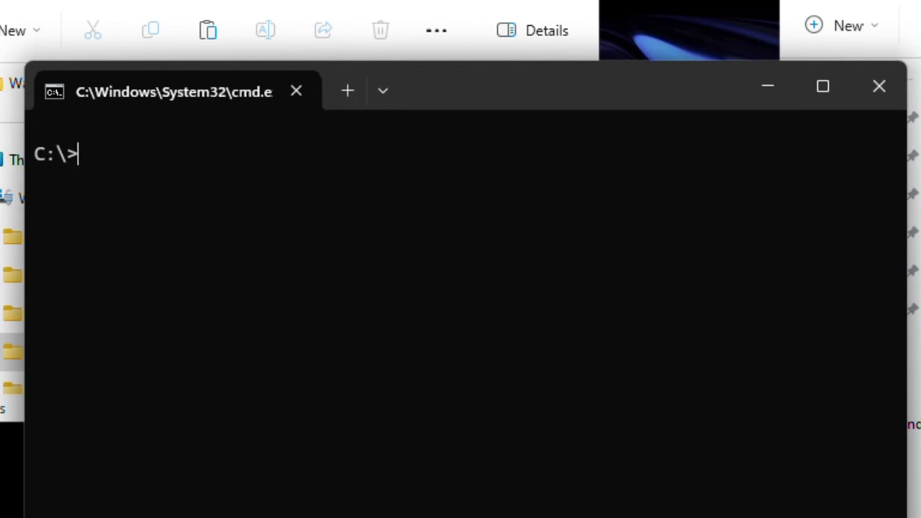
{"action": "type", "text": "c:\\program fi"}
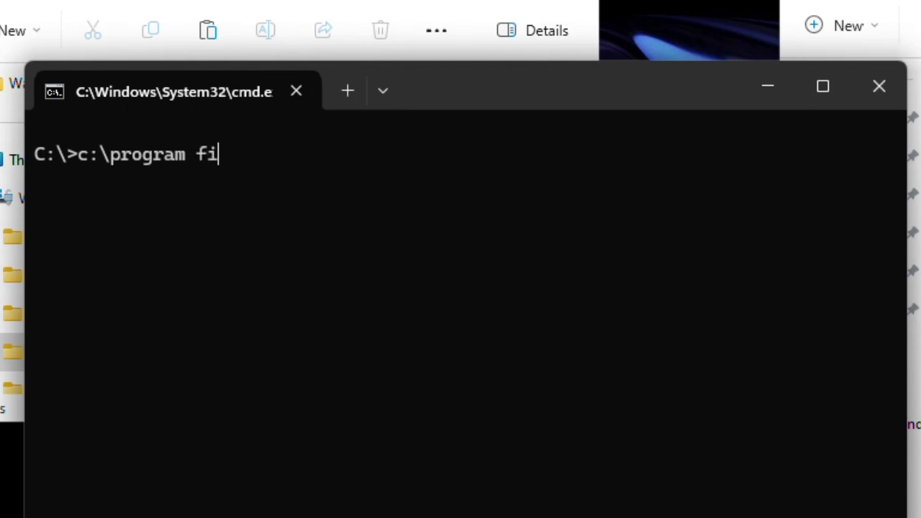
{"action": "type", "text": "les (x86)"}
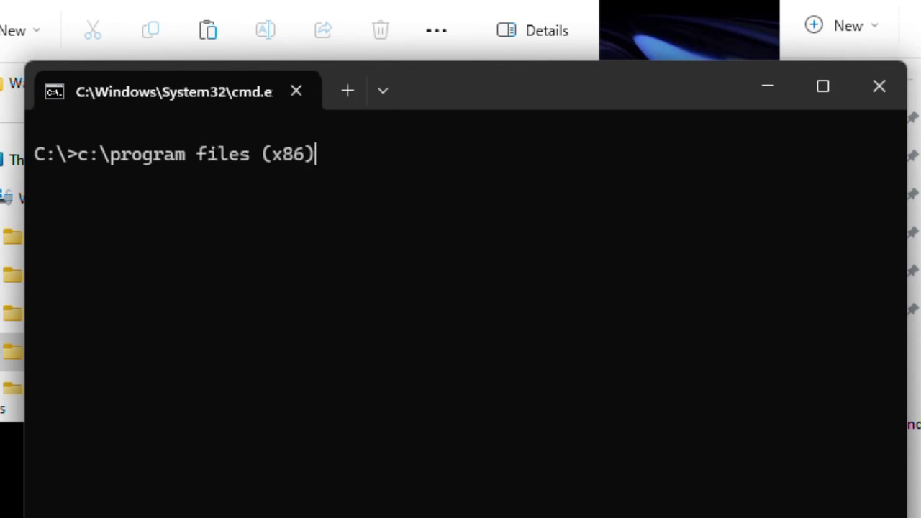
{"action": "type", "text": "\\pbr\\pb"}
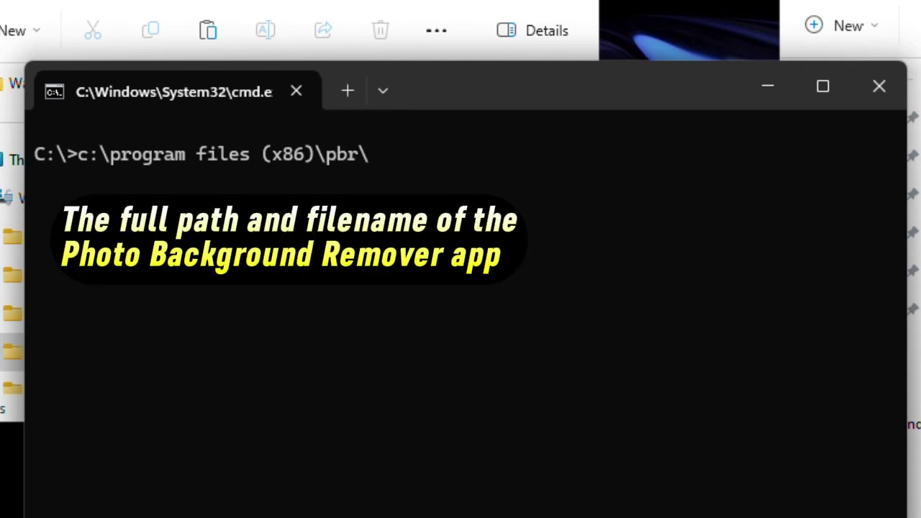
{"action": "type", "text": "r.exe"}
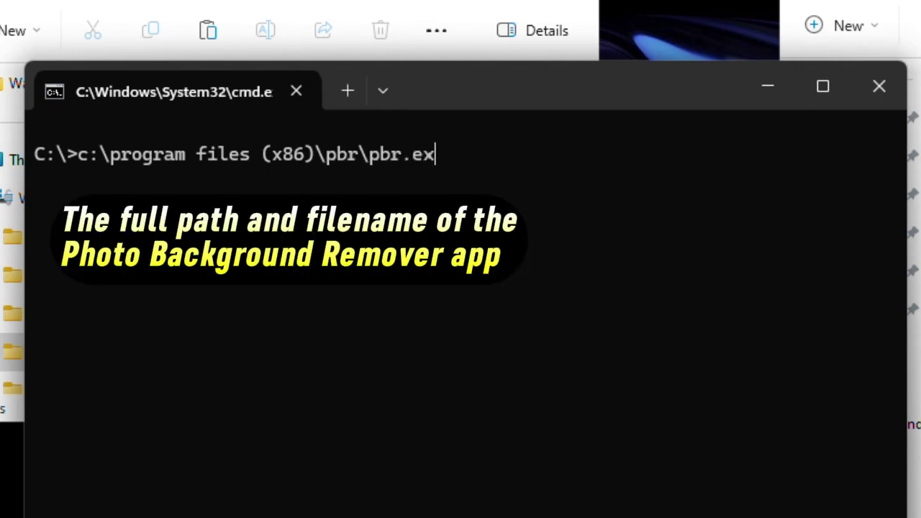
- Enclose the whole program path on the command line in double quotation marks
{"action": "key", "text": "Left"}
{"action": "key", "text": "Left"}
{"action": "key", "text": "Left"}
{"action": "key", "text": "Left"}
{"action": "key", "text": "Left"}
{"action": "key", "text": "Left"}
{"action": "key", "text": "Left"}
{"action": "key", "text": "Left"}
{"action": "key", "text": "Left"}
{"action": "key", "text": "Left"}
{"action": "key", "text": "Left"}
{"action": "key", "text": "Left"}
{"action": "key", "text": "Left"}
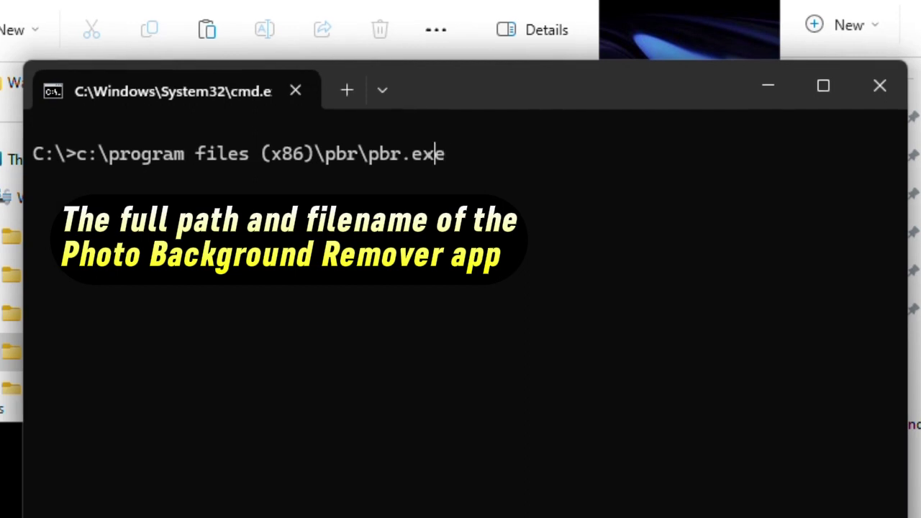
{"action": "key", "text": "Left"}
{"action": "key", "text": "Left"}
{"action": "key", "text": "Left"}
{"action": "key", "text": "Left"}
{"action": "key", "text": "Left"}
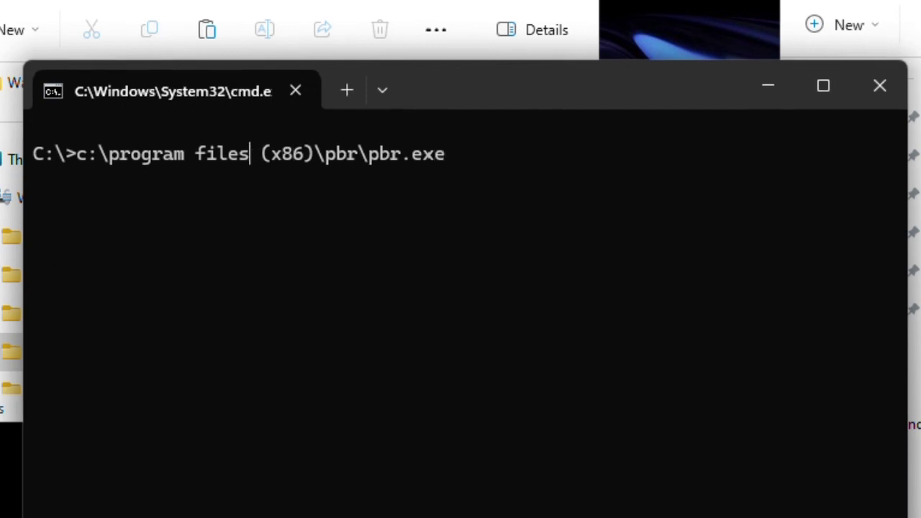
{"action": "key", "text": "Right"}
{"action": "key", "text": "Left"}
{"action": "key", "text": "Left"}
{"action": "key", "text": "Left"}
{"action": "key", "text": "Left"}
{"action": "key", "text": "Left"}
{"action": "key", "text": "Left"}
{"action": "key", "text": "Left"}
{"action": "key", "text": "Home"}
{"action": "key", "text": "Right"}
{"action": "type", "text": "\""}
{"action": "key", "text": "End"}
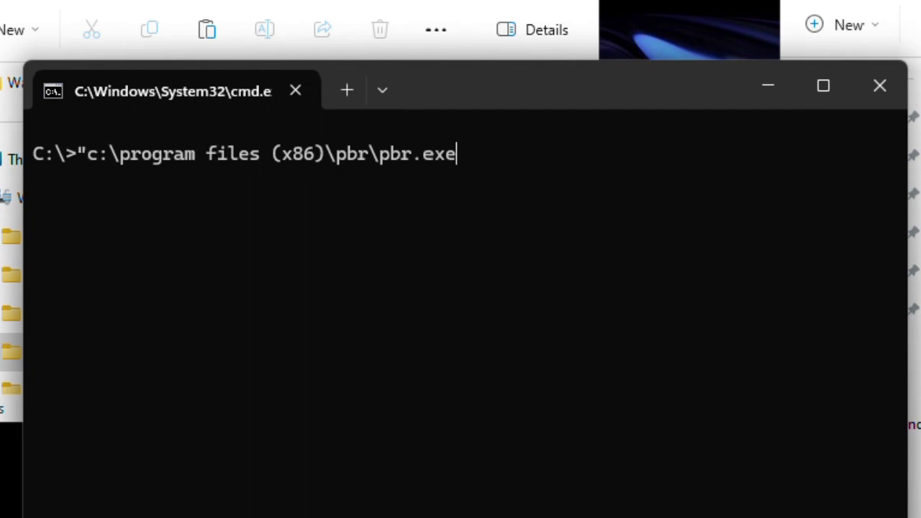
{"action": "type", "text": "\""}
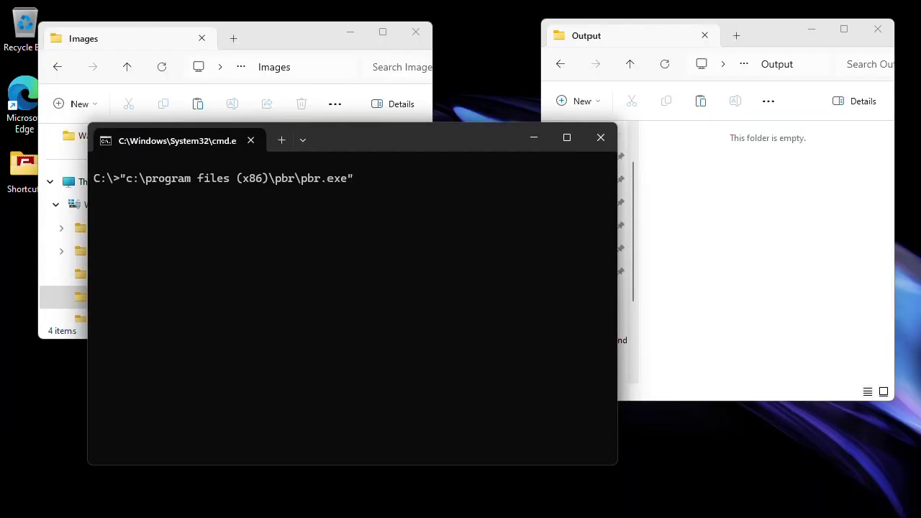
- Run the command to launch Photo Background Remover and exit the program
{"action": "key", "text": "Return"}
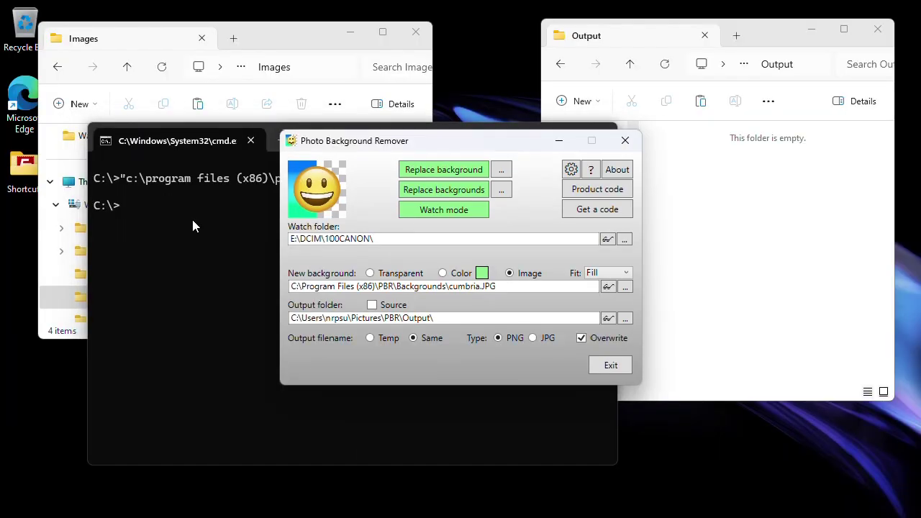
{"action": "left_click", "coordinate": [625, 363]}
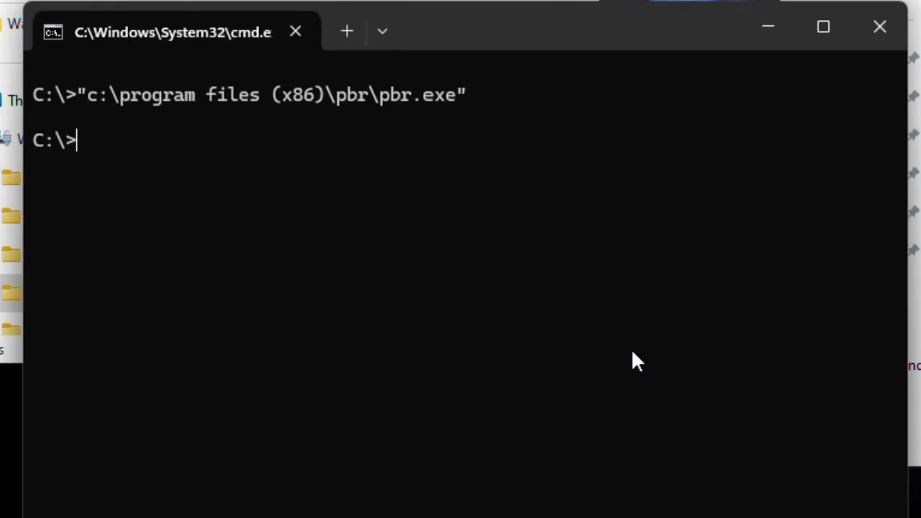
- Recall the command and add -i with the path to the JPG of the man holding a bottle in c:\images\, checking it against the folder
{"action": "key", "text": "Up"}
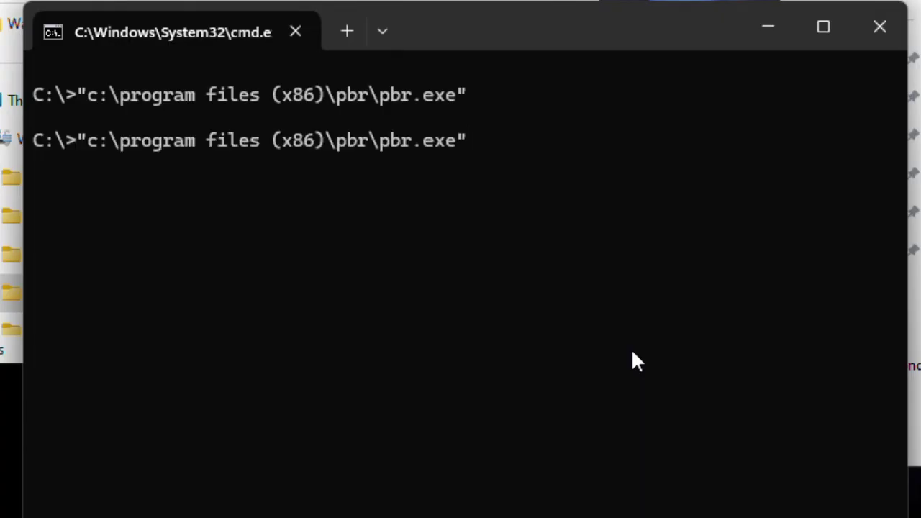
{"action": "type", "text": "-i"}
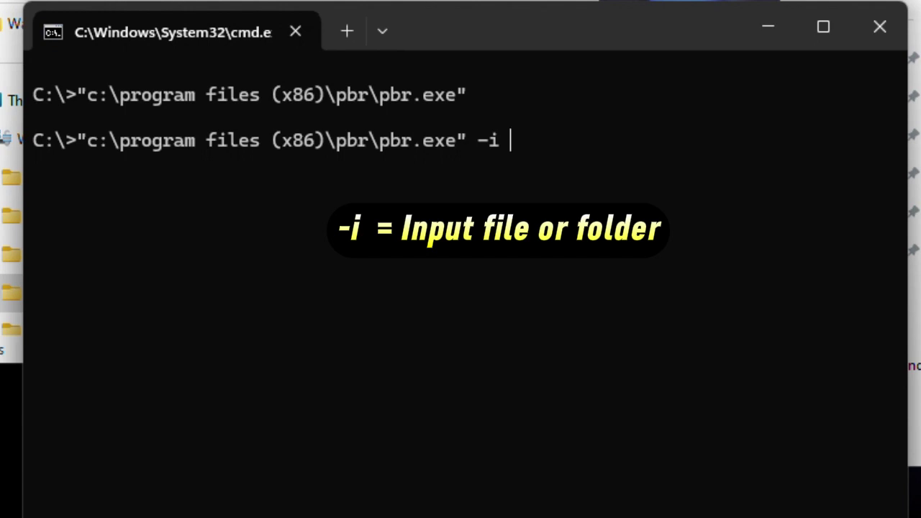
{"action": "type", "text": "c:\\images\\"}
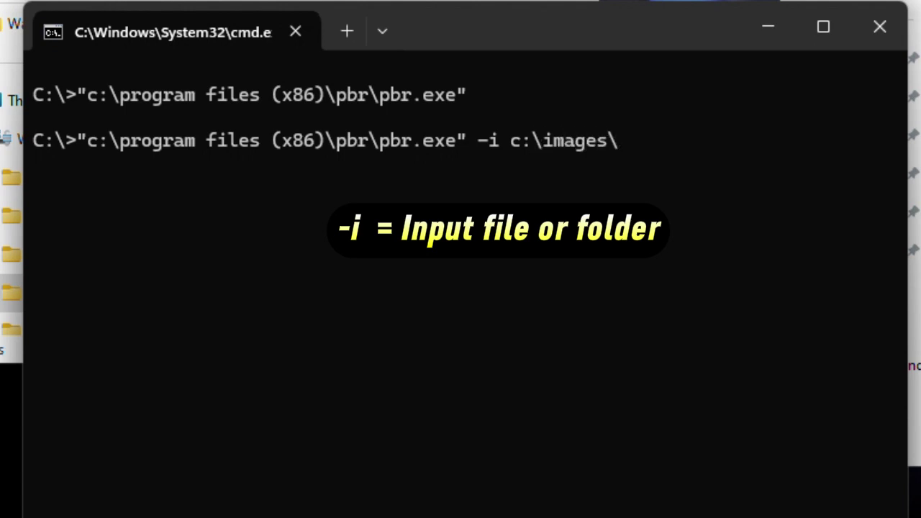
{"action": "type", "text": "nigel.jpg"}
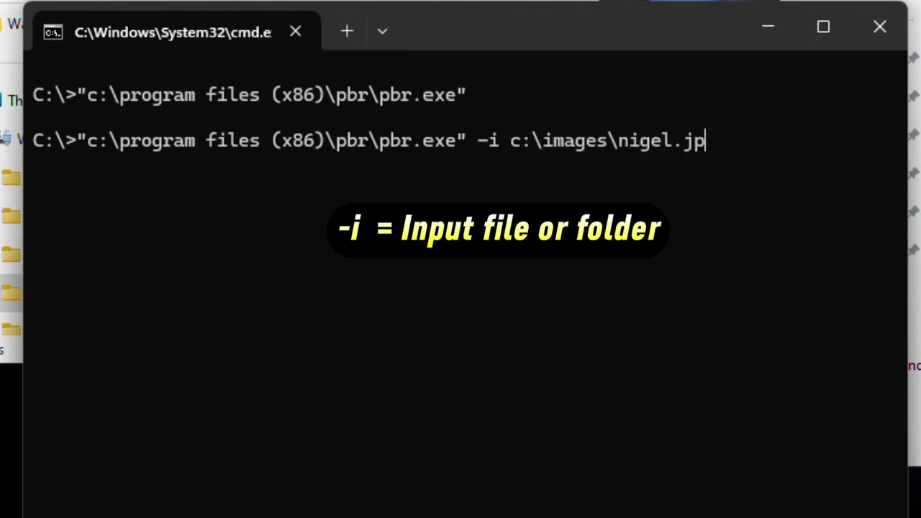
{"action": "left_click", "coordinate": [306, 202]}
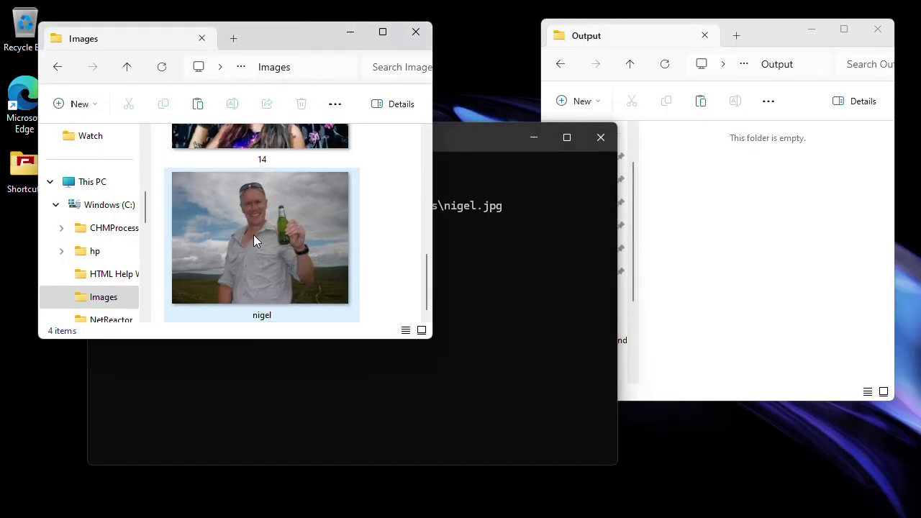
{"action": "left_click", "coordinate": [453, 142]}
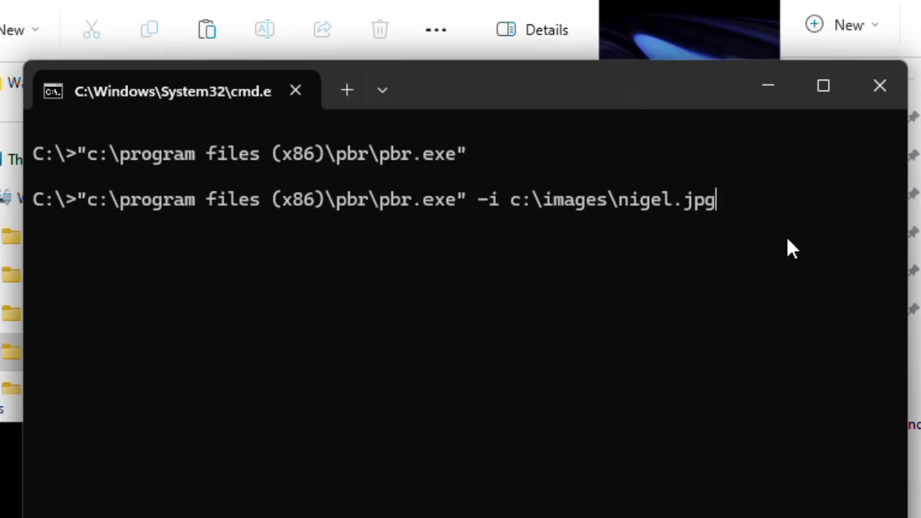
- Append the output option -o c:\output to the command and run it
{"action": "type", "text": "-o"}
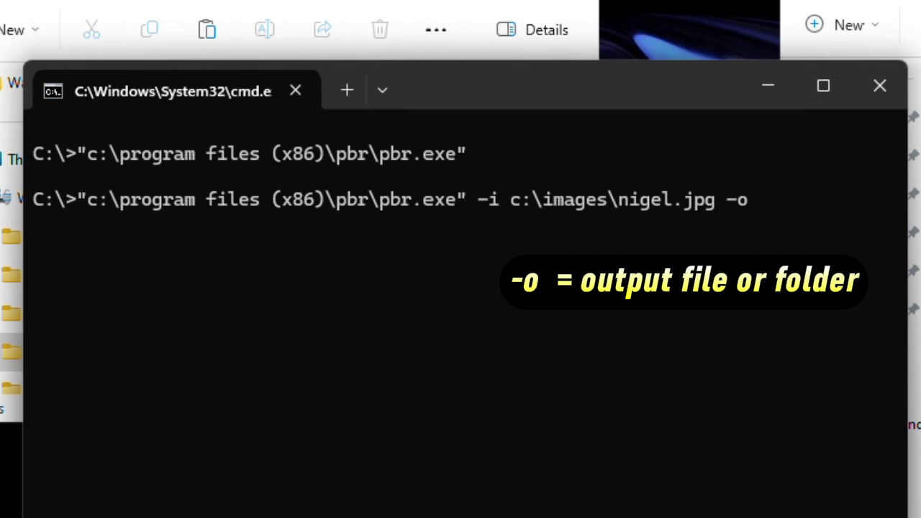
{"action": "type", "text": " c:\\output"}
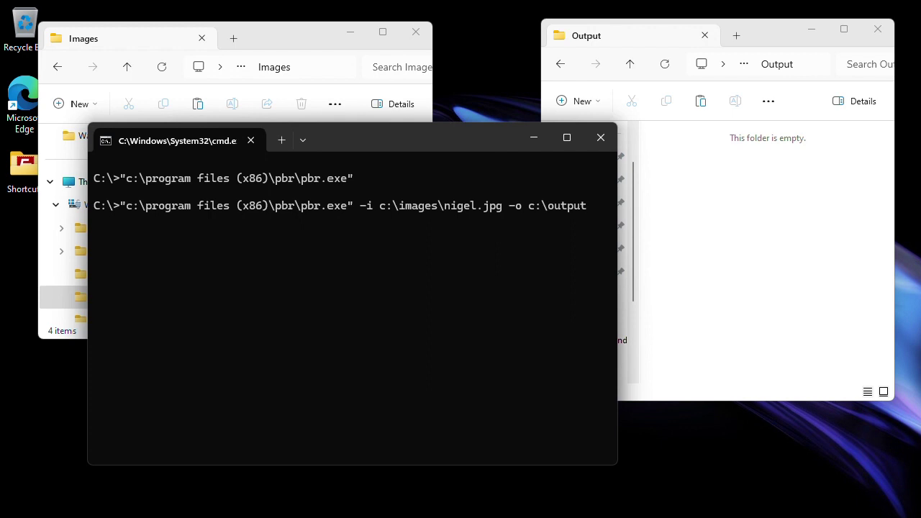
{"action": "key", "text": "Return"}
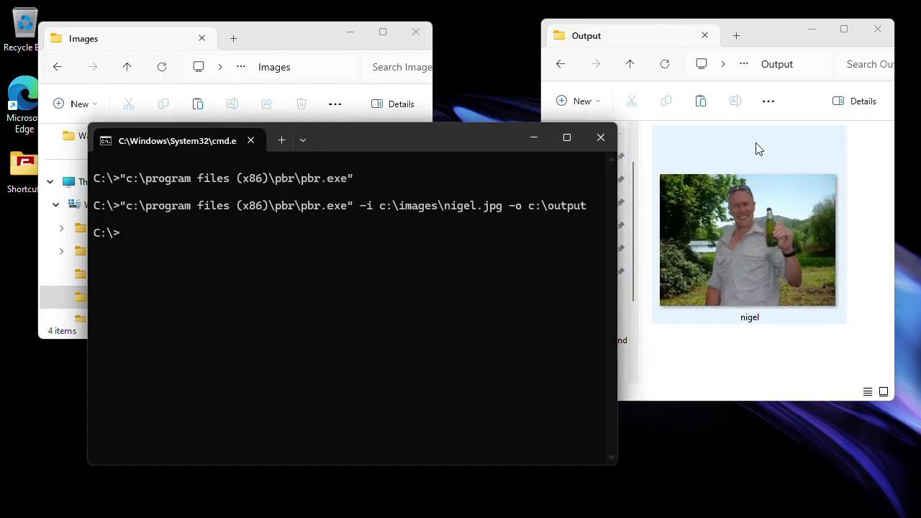
- Compare the processed photo in the Output folder with the original in Images and return to the Command Prompt
{"action": "left_click", "coordinate": [769, 44]}
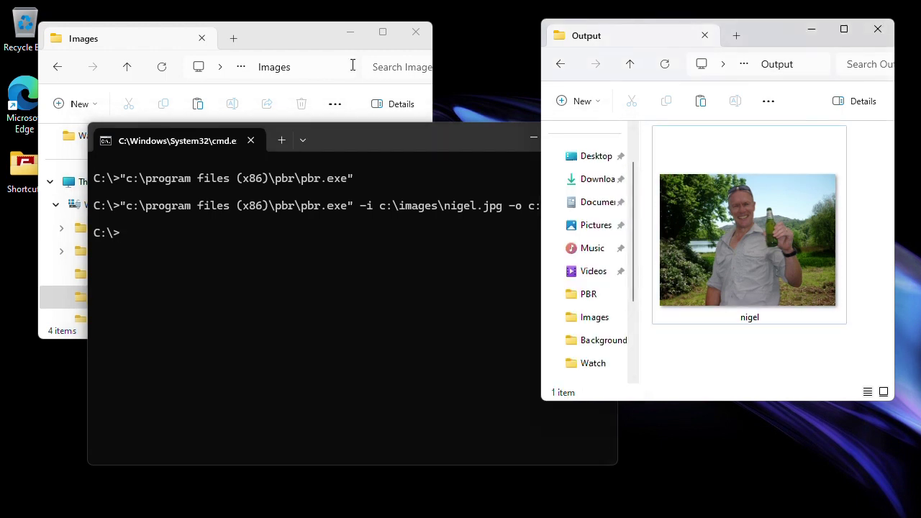
{"action": "left_click", "coordinate": [290, 35]}
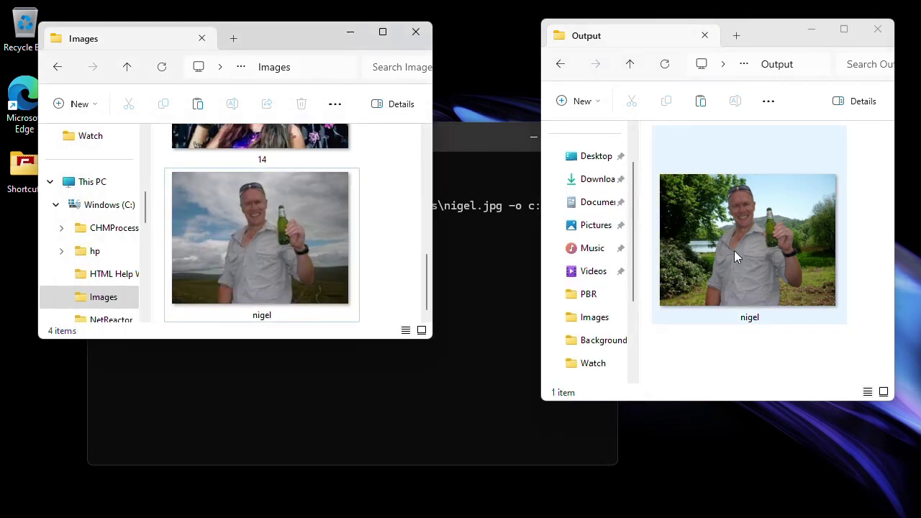
{"action": "left_click", "coordinate": [448, 143]}
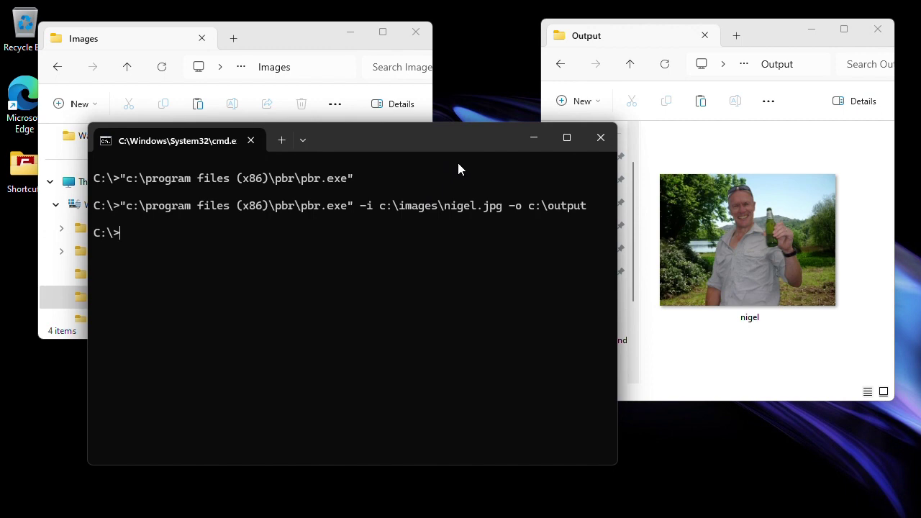
- Relaunch Photo Background Remover with the earlier command without options and set the new background to Transparent
{"action": "key", "text": "Up"}
{"action": "key", "text": "Up"}
{"action": "key", "text": "Return"}
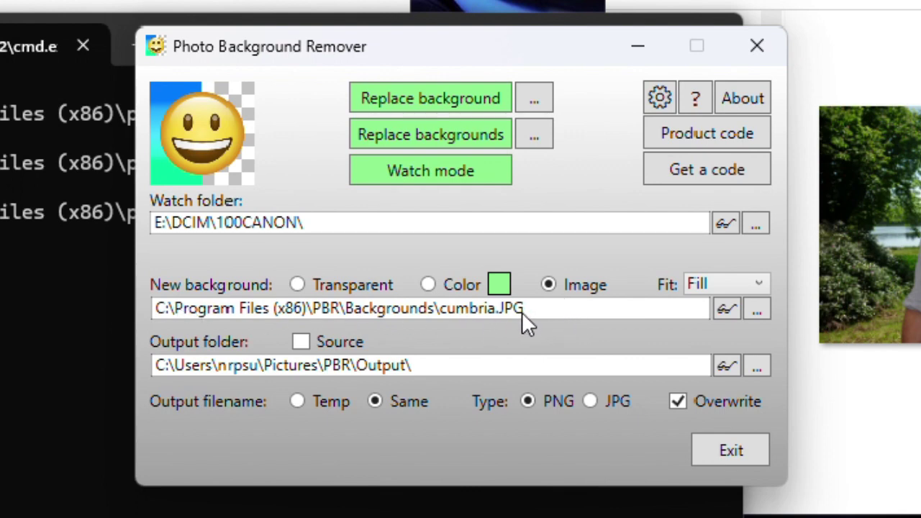
{"action": "mouse_move", "coordinate": [523, 313]}
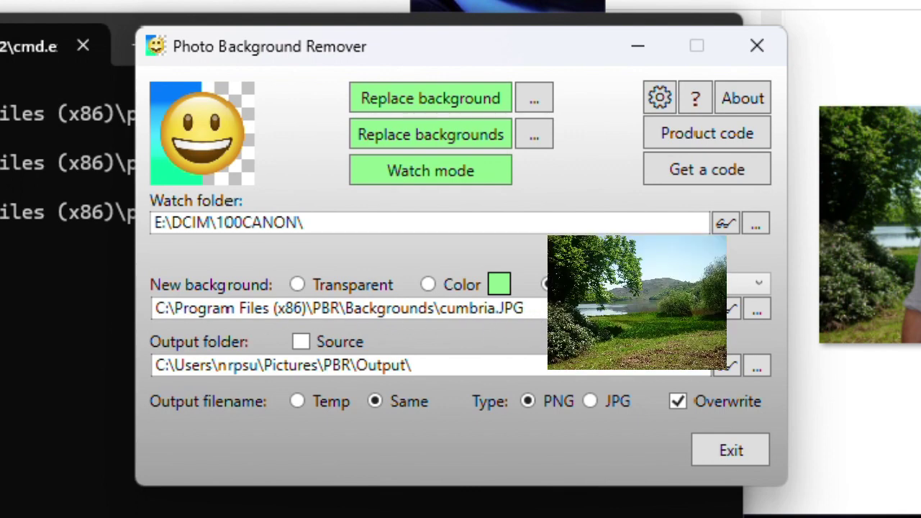
{"action": "left_click", "coordinate": [323, 284]}
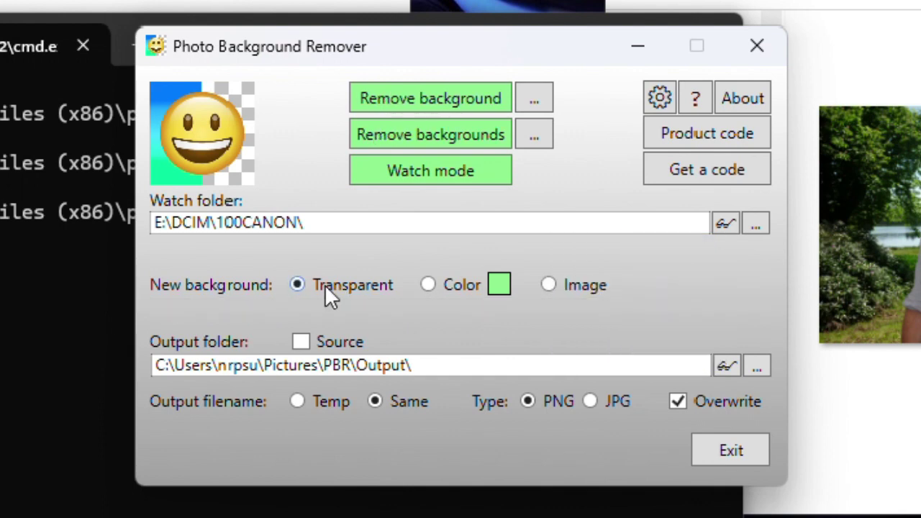
- Exit Photo Background Remover, rerun the earlier command with the man's JPG as input and -o c:\output, and check the processed photo in Output
{"action": "left_click", "coordinate": [726, 445]}
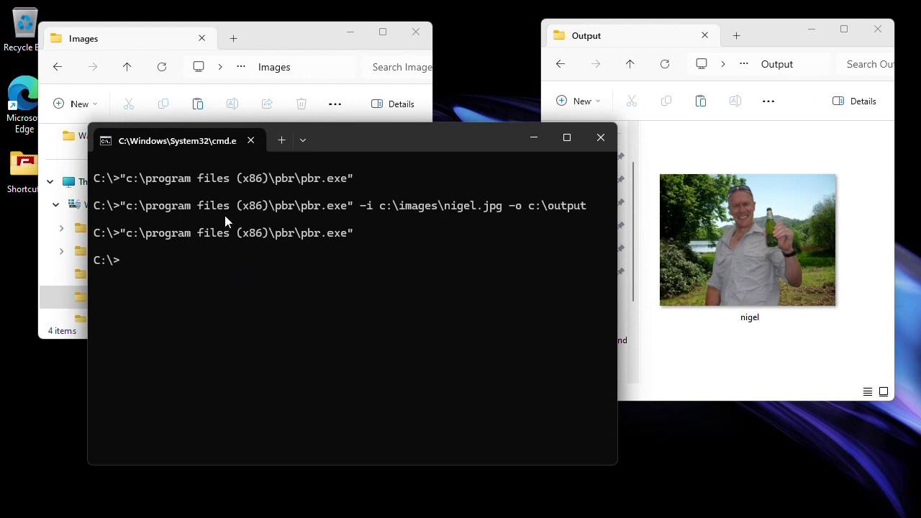
{"action": "key", "text": "Up"}
{"action": "key", "text": "Up"}
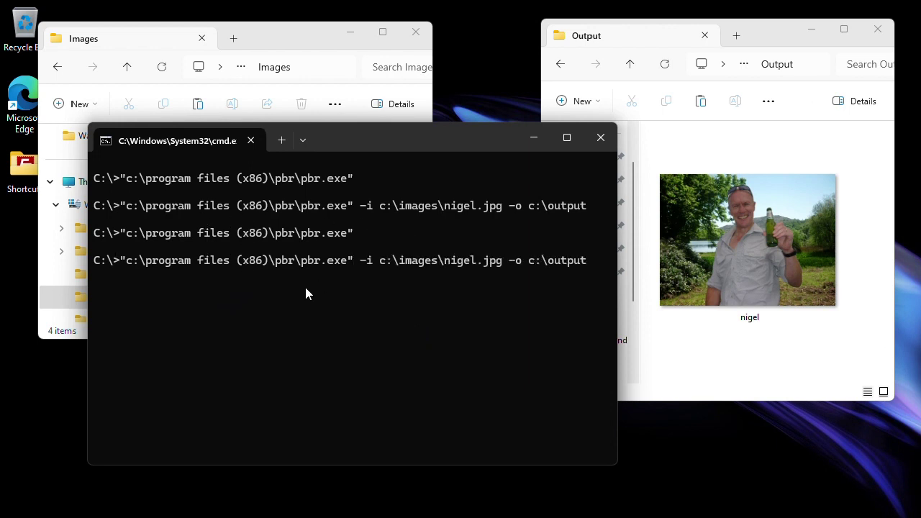
{"action": "key", "text": "Return"}
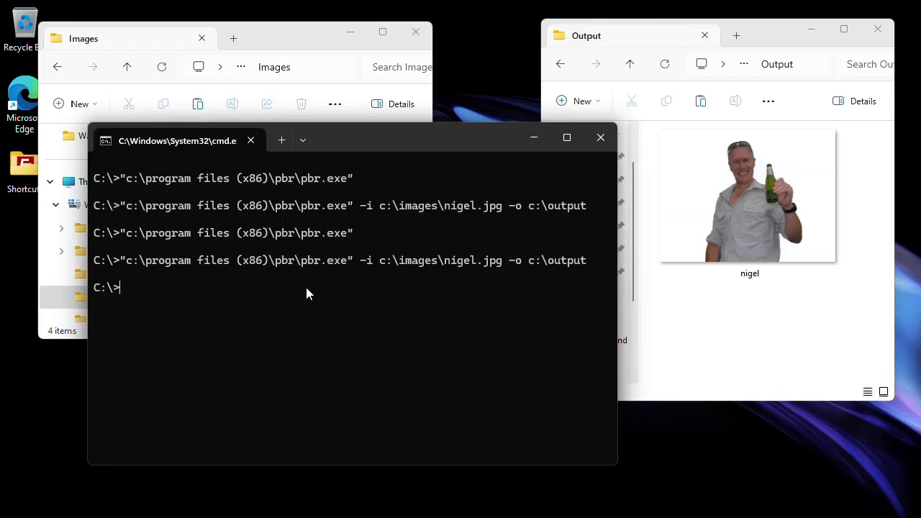
{"action": "left_click", "coordinate": [798, 245]}
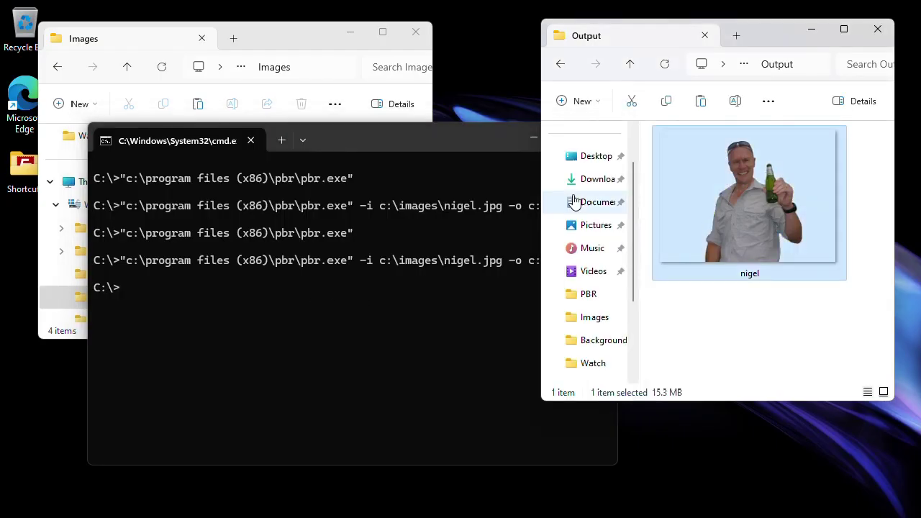
- Return to the Command Prompt, recall the last command, try adding the -b background file option and remove it
{"action": "left_click", "coordinate": [466, 140]}
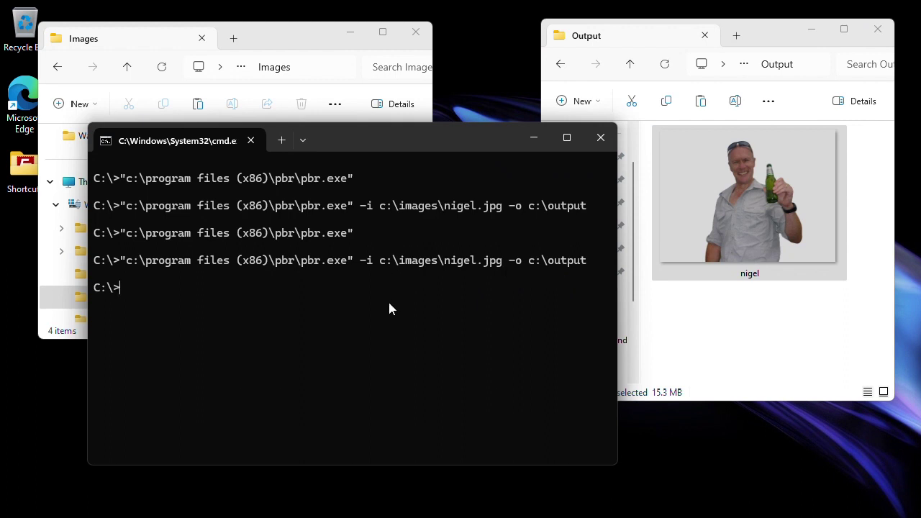
{"action": "key", "text": "Up"}
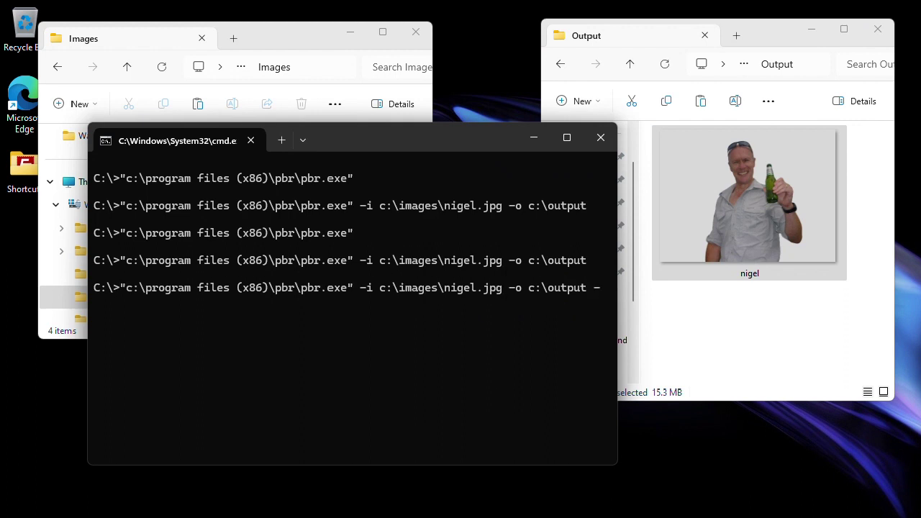
{"action": "type", "text": "-b"}
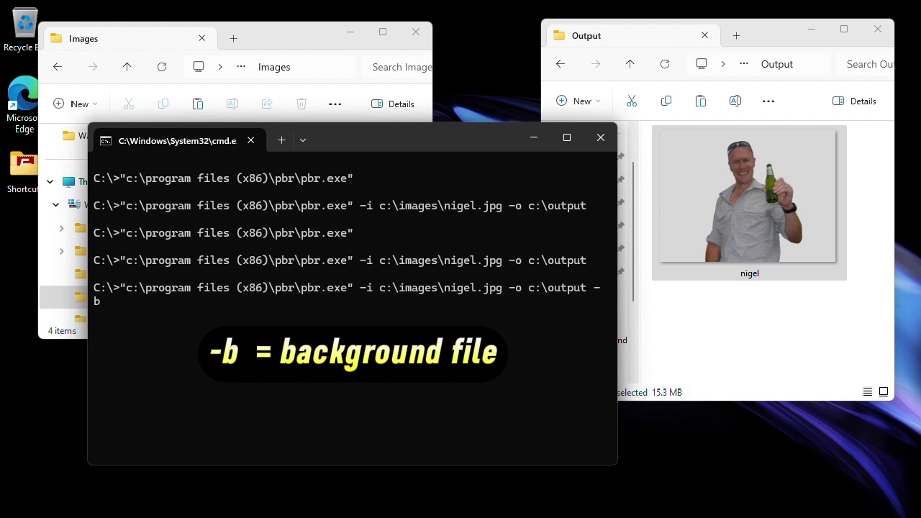
{"action": "key", "text": "BackSpace"}
{"action": "key", "text": "BackSpace"}
{"action": "key", "text": "BackSpace"}
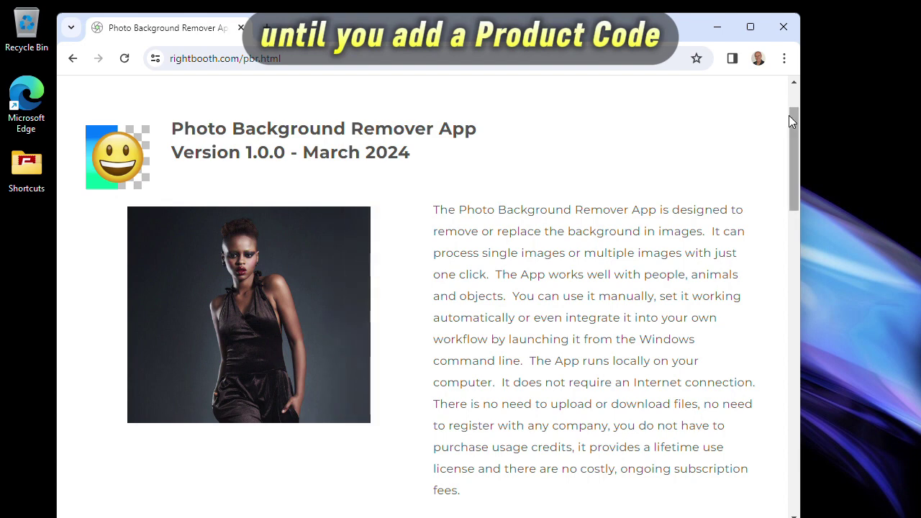
- Examine the requirements and the latest version download section on the rightbooth.com/pbr.html page in the browser
{"action": "left_click_drag", "start_coordinate": [792, 118], "coordinate": [783, 212]}
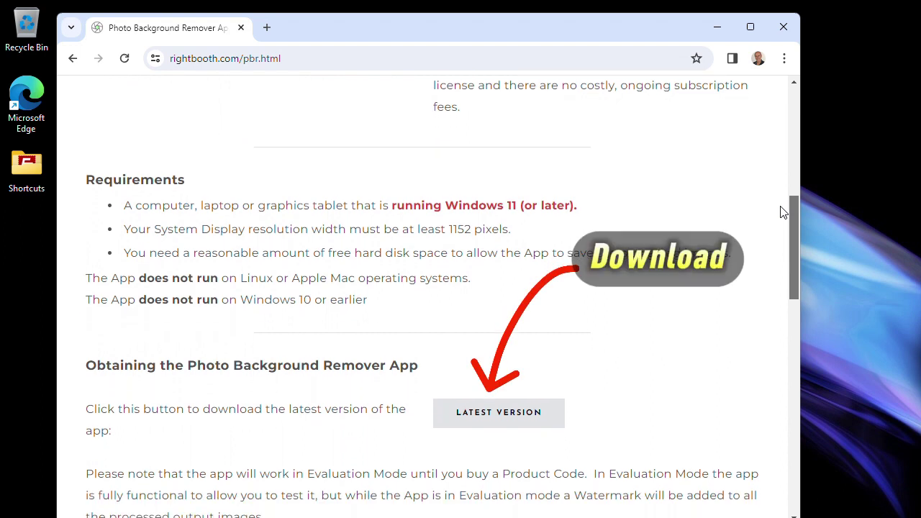